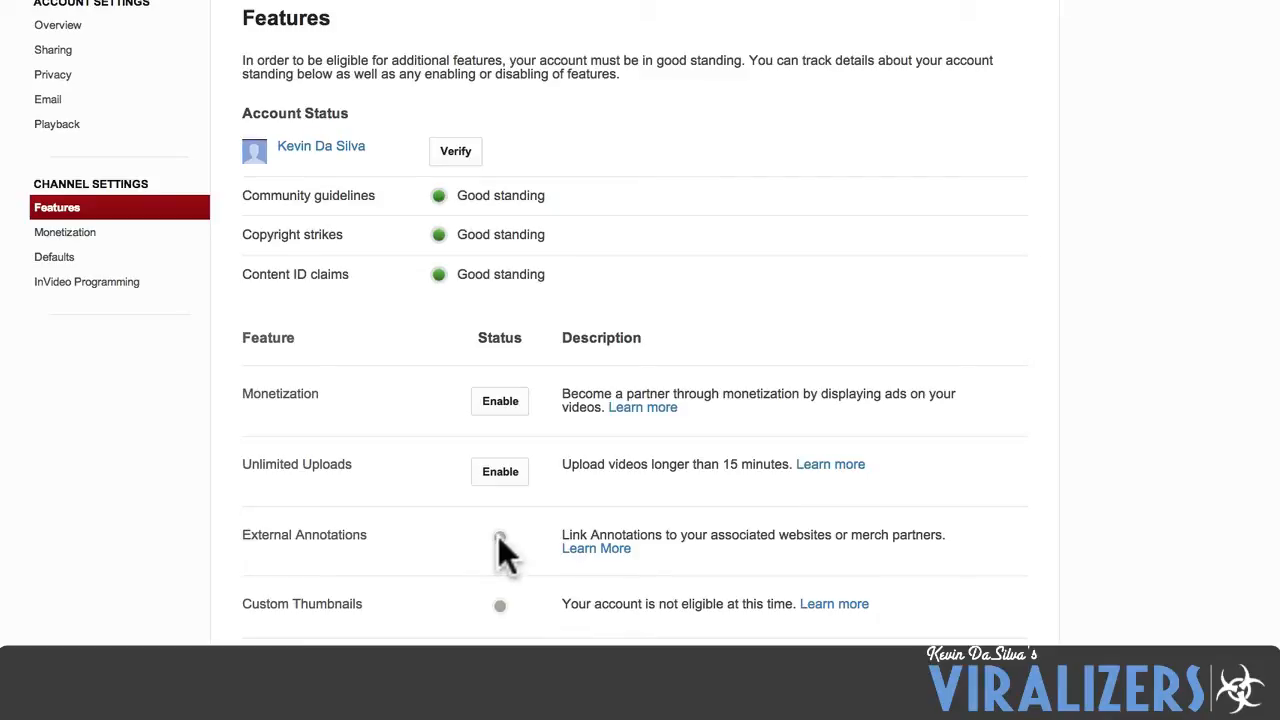
Enable the channel's account for monetization, agreeing to all three conditions and accepting the YouTube Monetization Agreement.
mouse_move(498, 537)
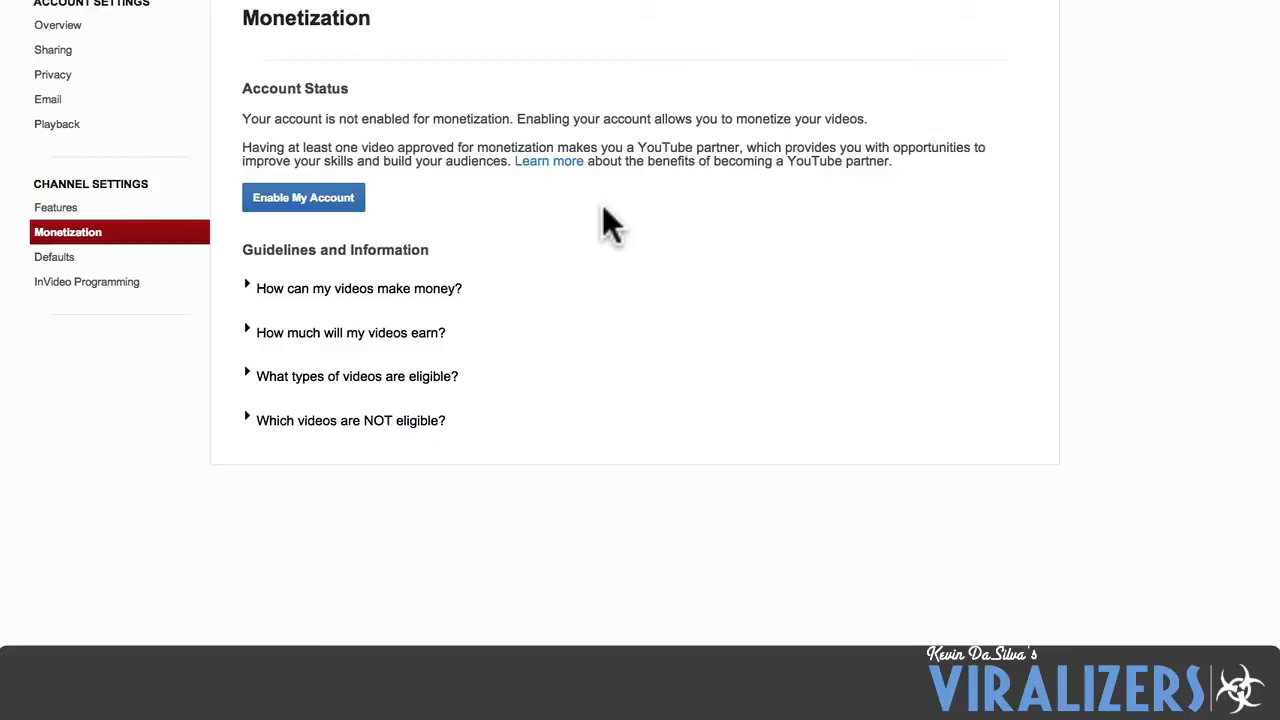
click(280, 200)
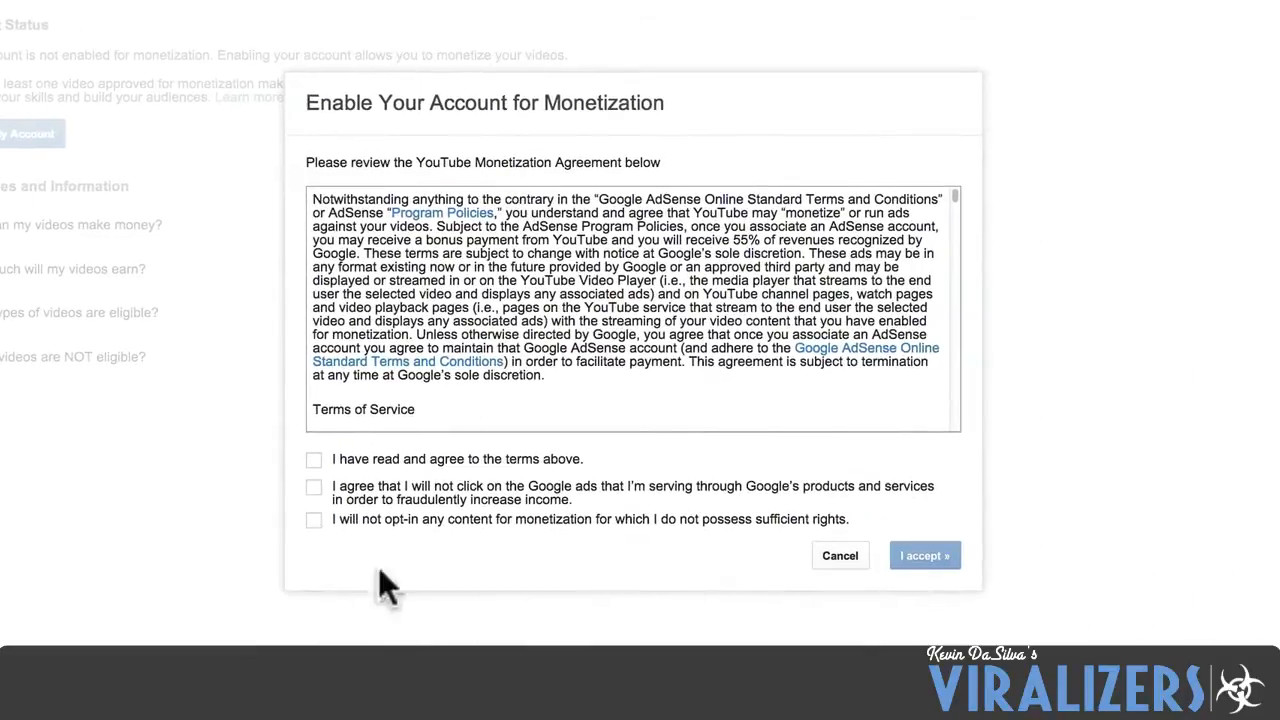
click(314, 460)
click(315, 487)
click(315, 519)
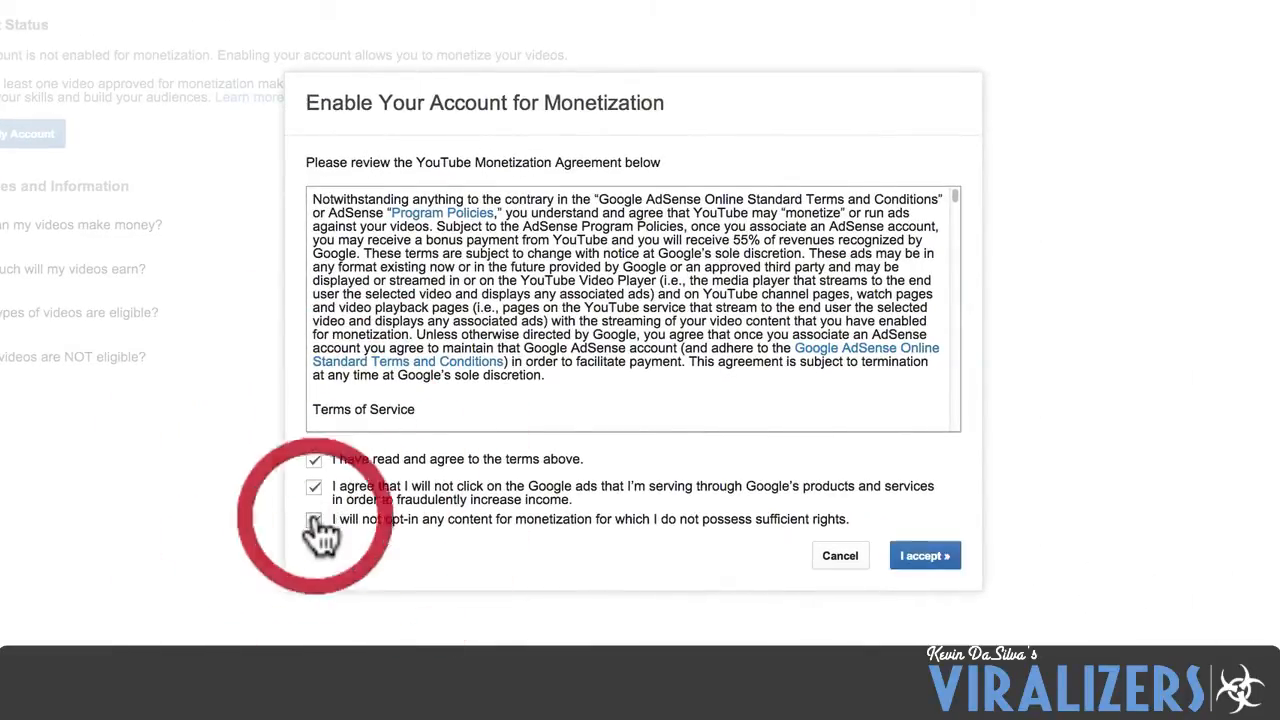
click(931, 556)
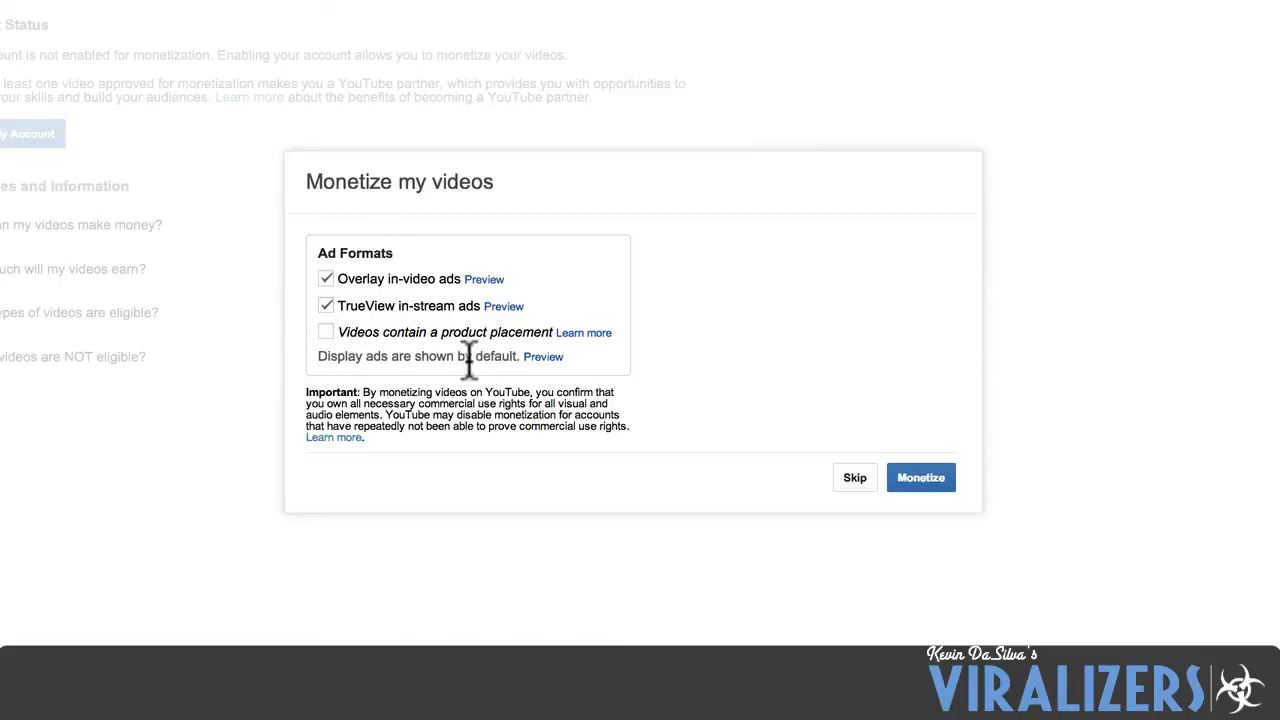
Monetize the existing videos with overlay in-video and TrueView in-stream ads, and check their monetization status in the uploads list.
click(921, 480)
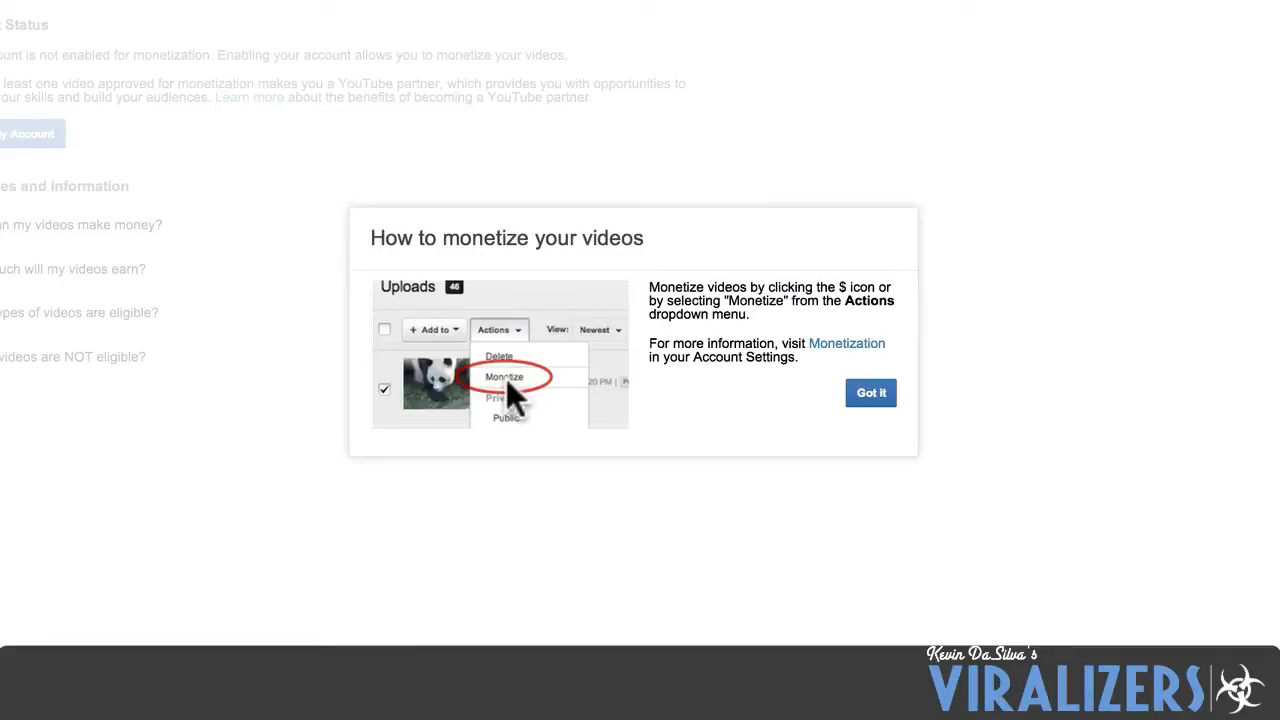
click(871, 398)
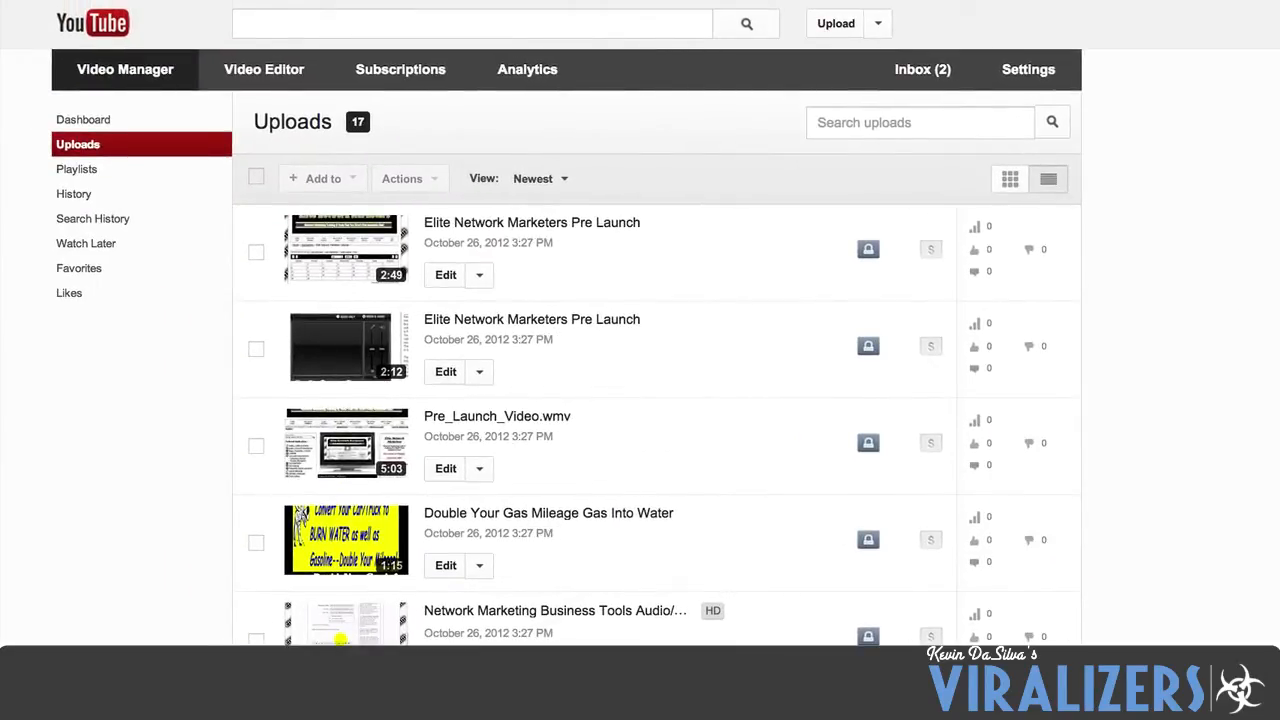
scroll(1266, 400, down, 4)
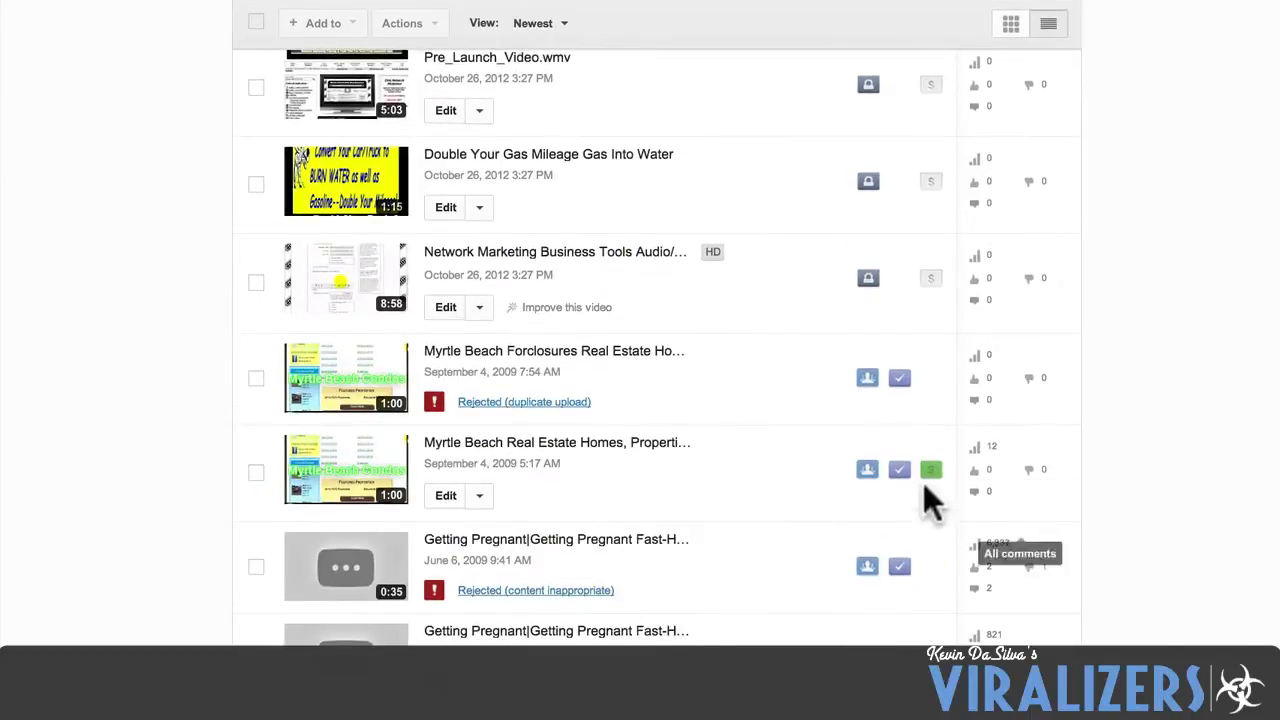
scroll(930, 495, down, 3)
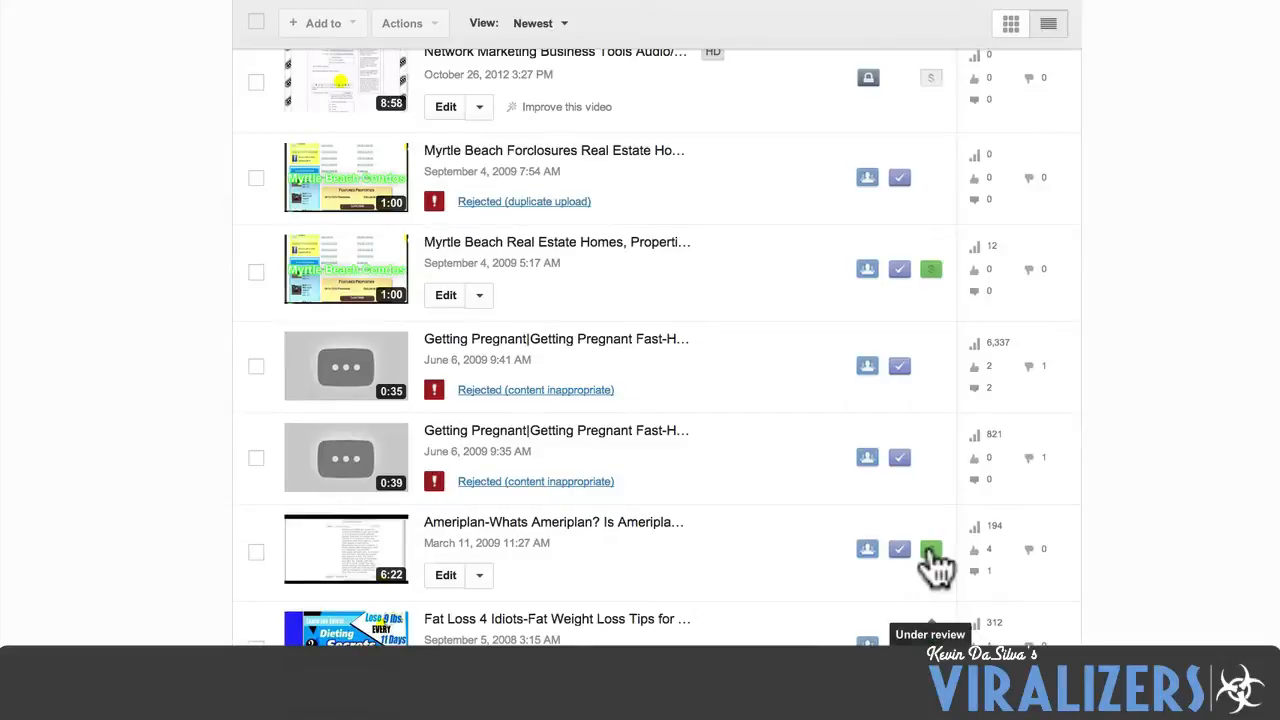
scroll(930, 555, up, 7)
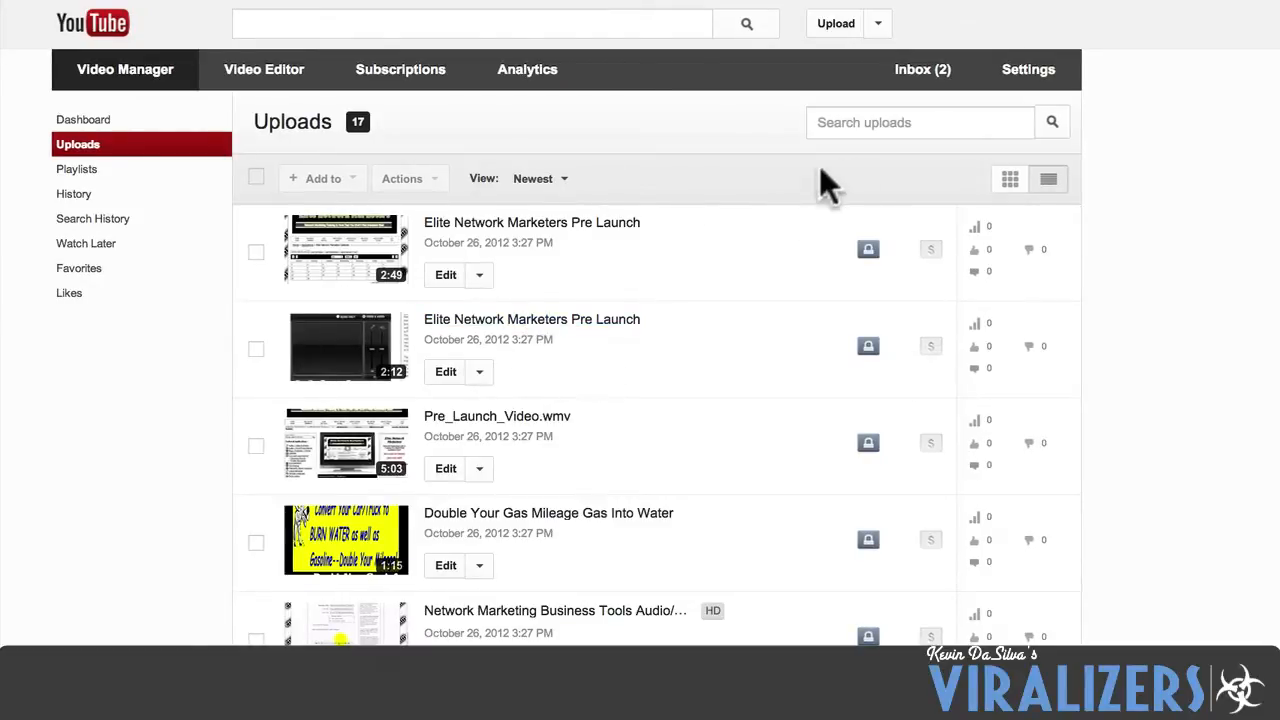
Review the channel's Features settings, open the account verification form and go to its mobile number field.
click(1030, 70)
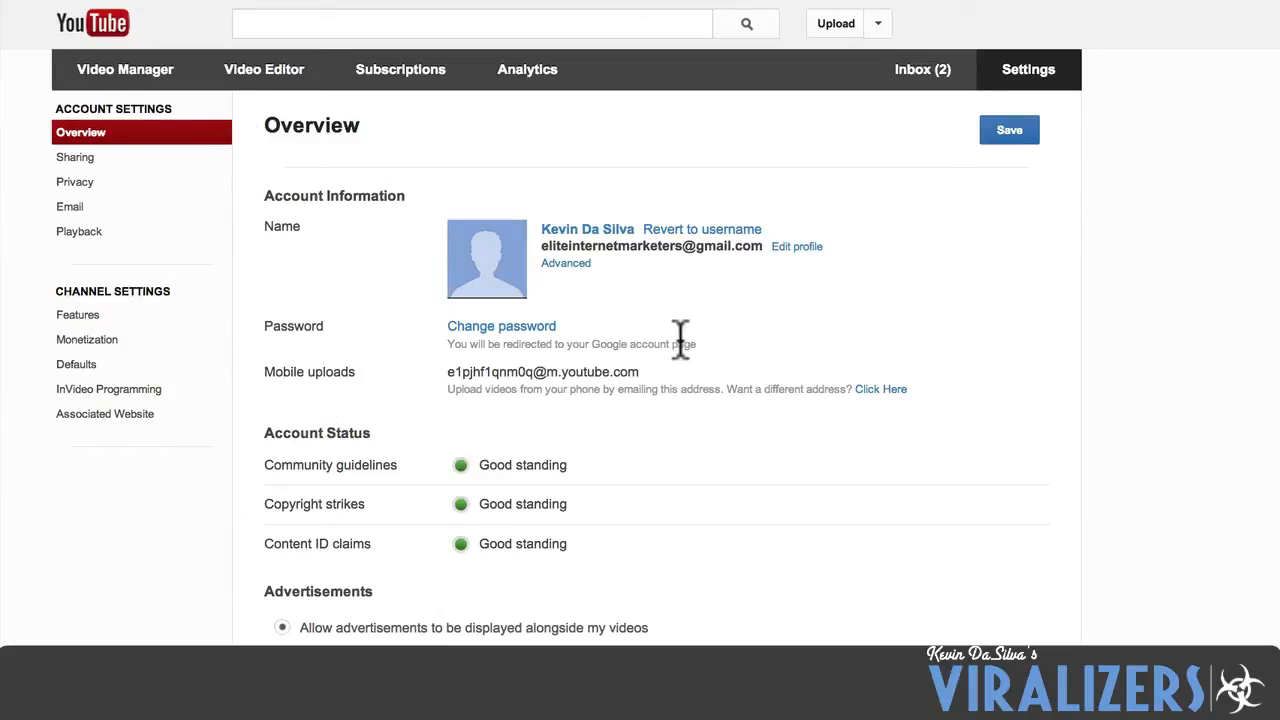
click(205, 316)
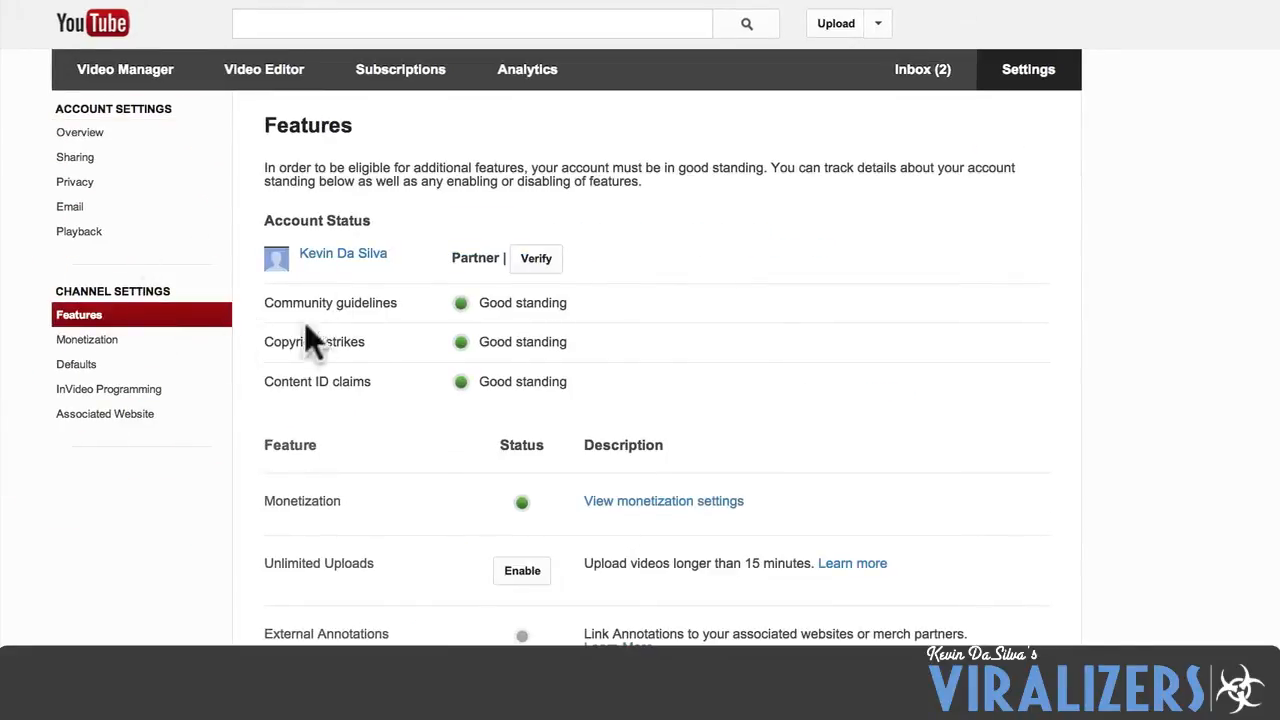
scroll(291, 354, down, 1)
scroll(291, 354, down, 4)
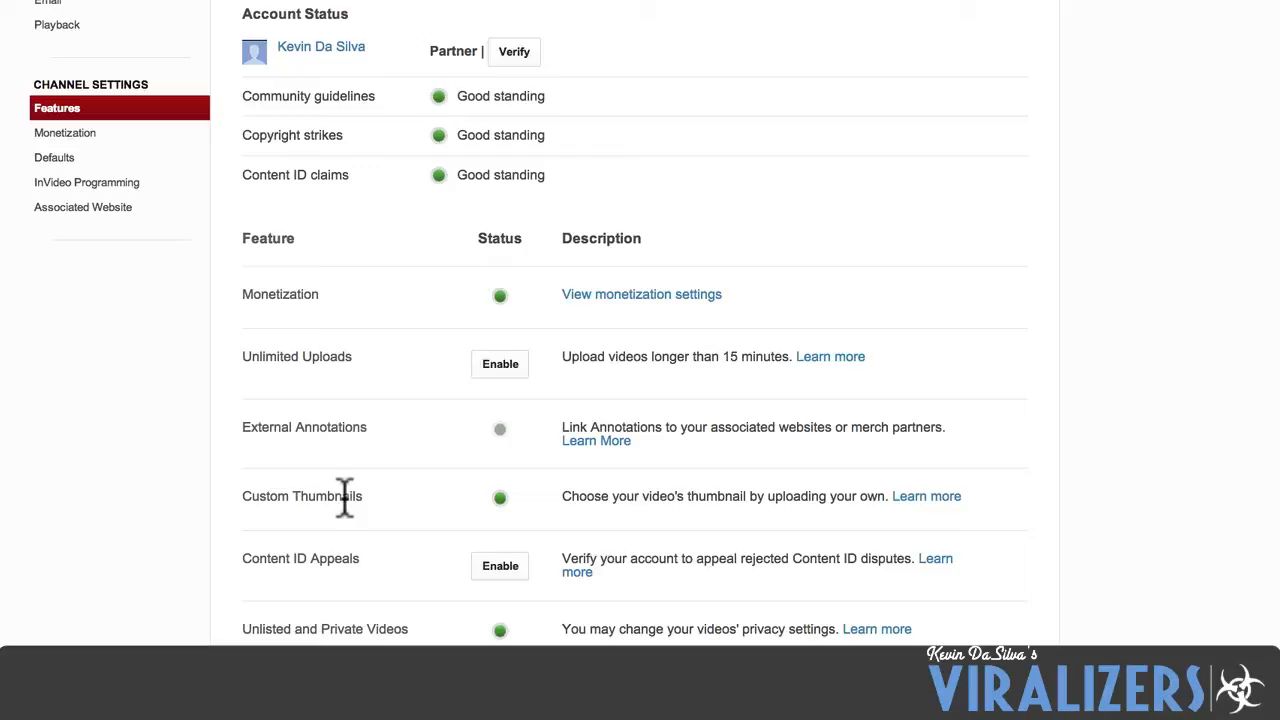
click(512, 54)
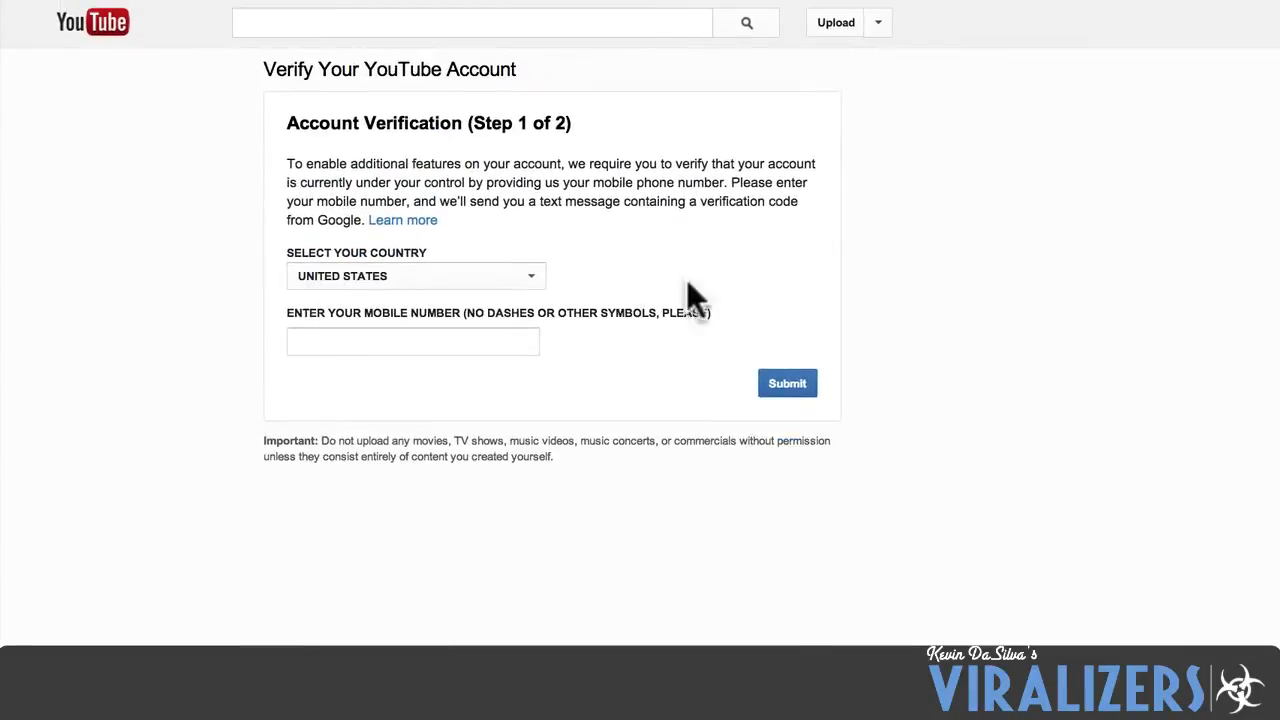
click(385, 344)
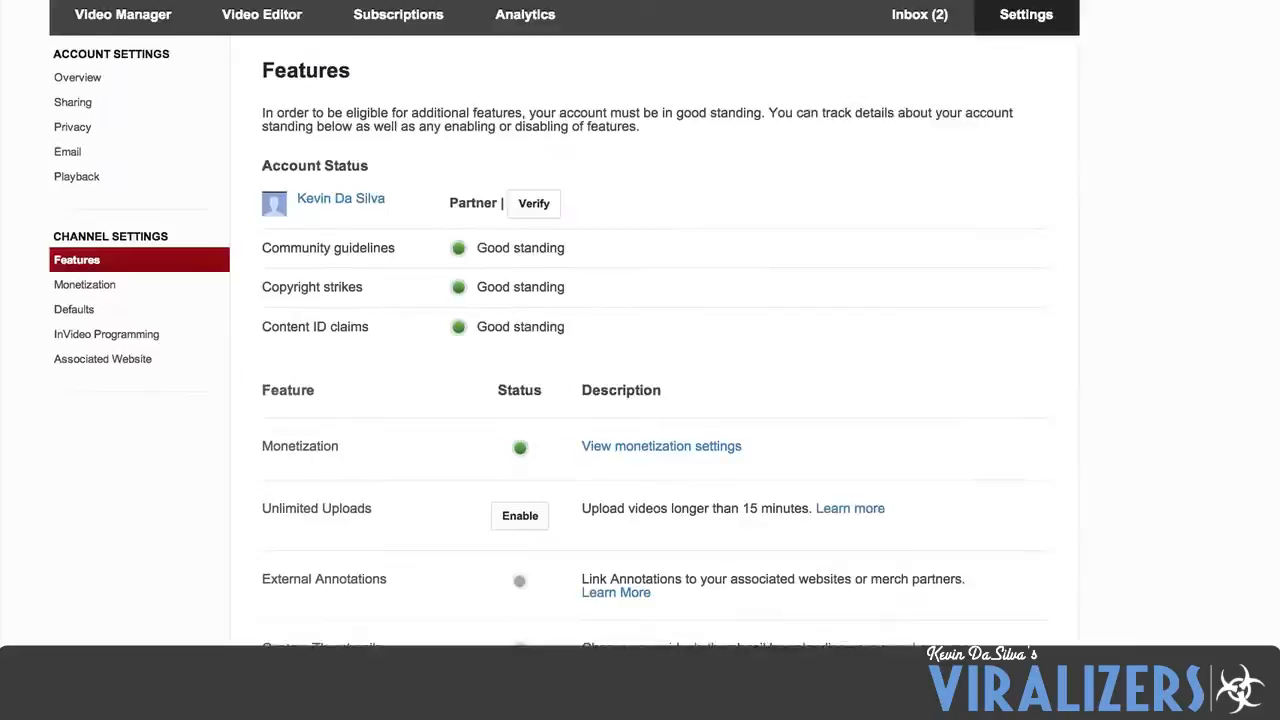
Return to the channel's Features, open the Associated Website settings and fill in the owner's personal website address.
scroll(484, 365, down, 1)
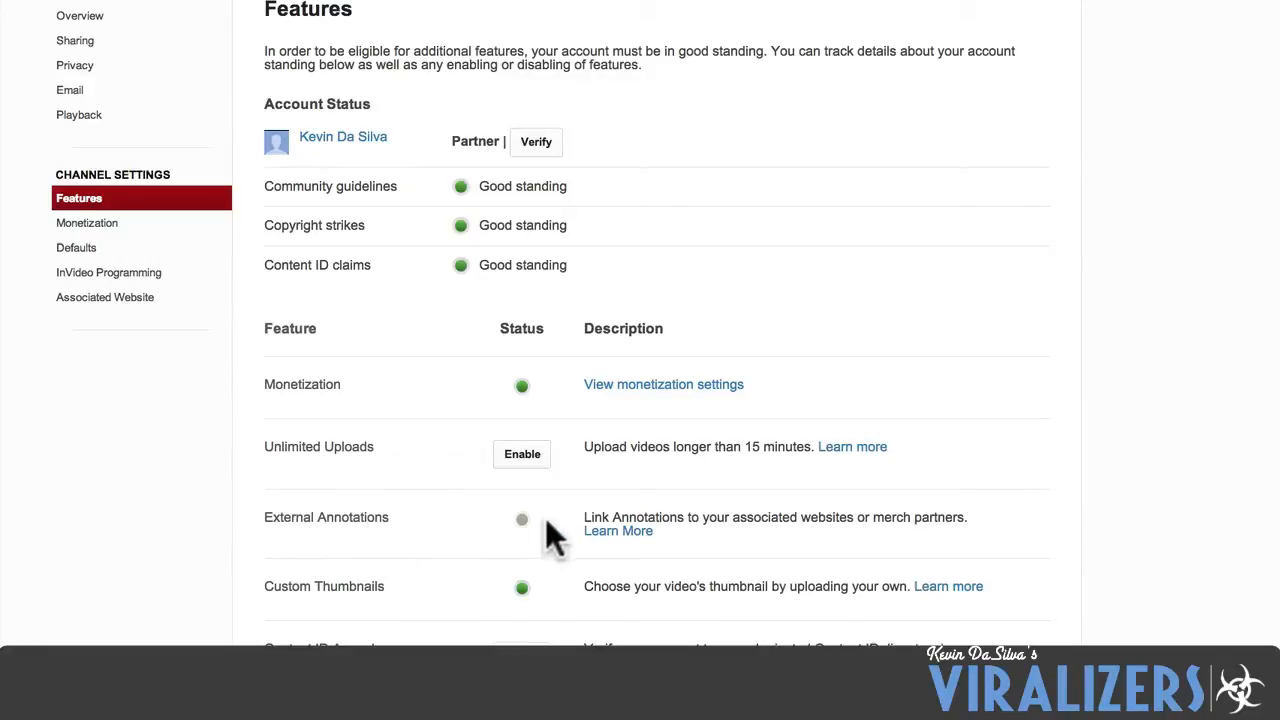
mouse_move(523, 521)
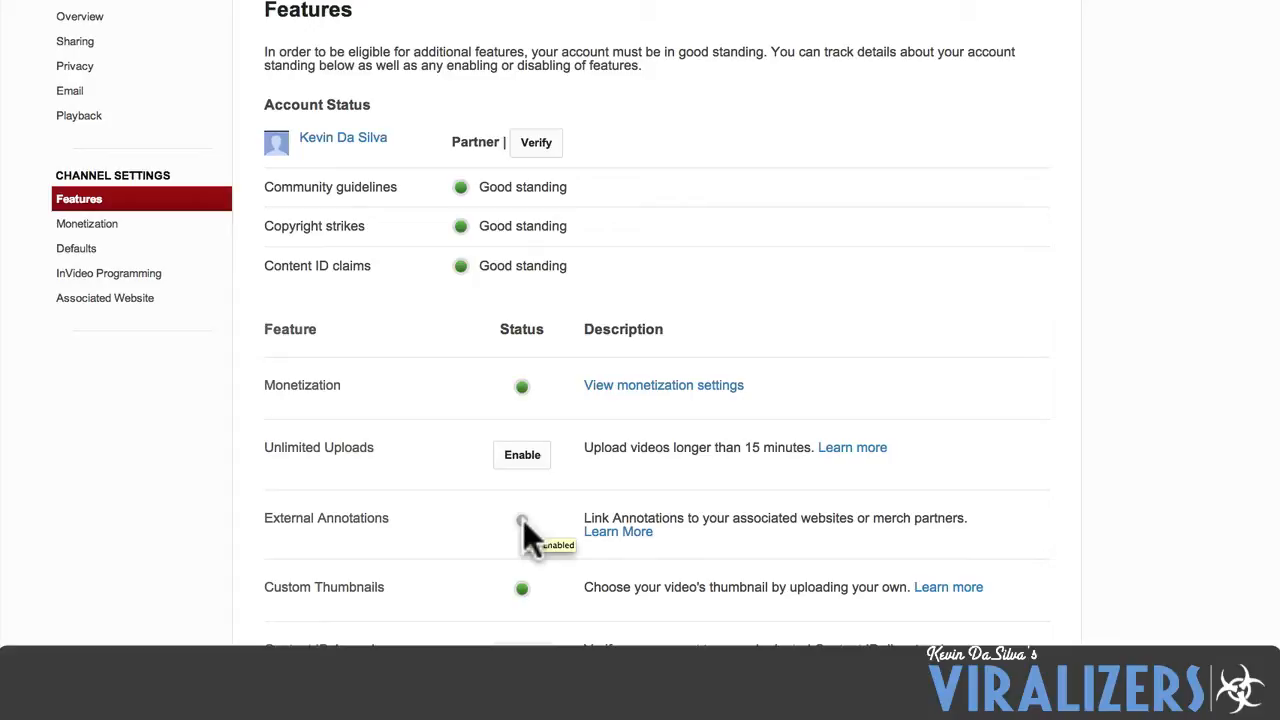
click(128, 306)
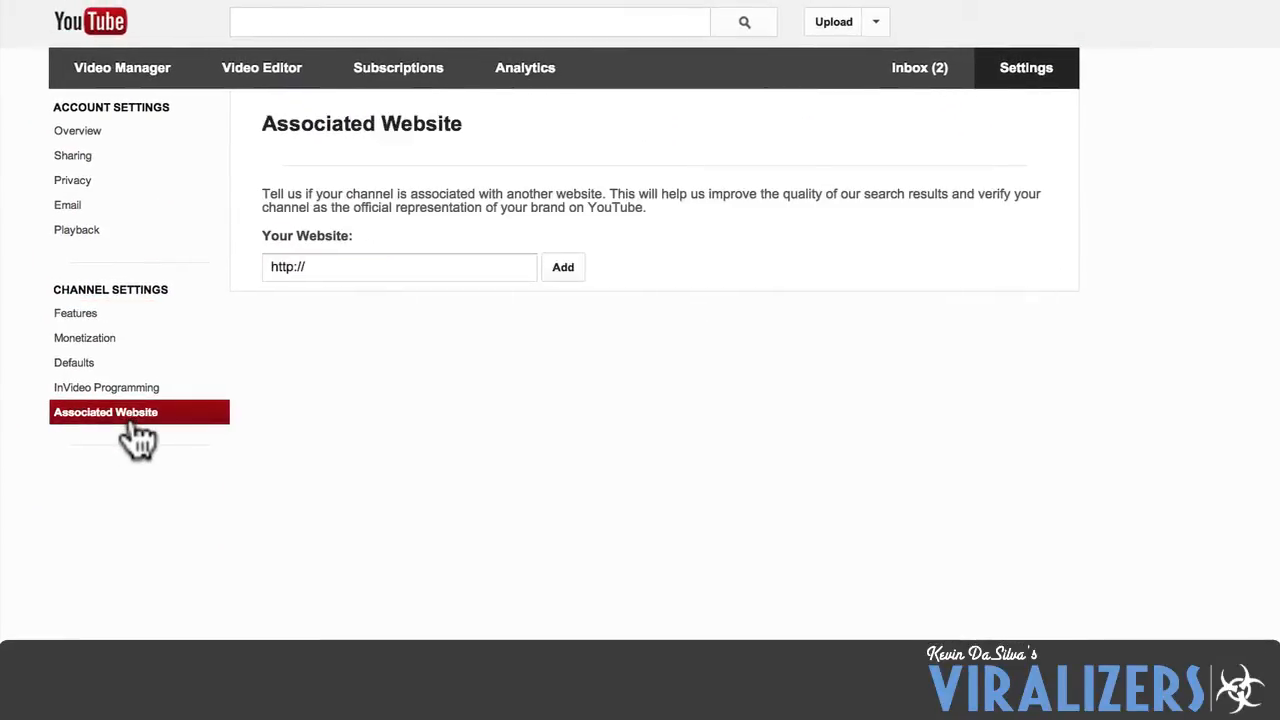
click(373, 265)
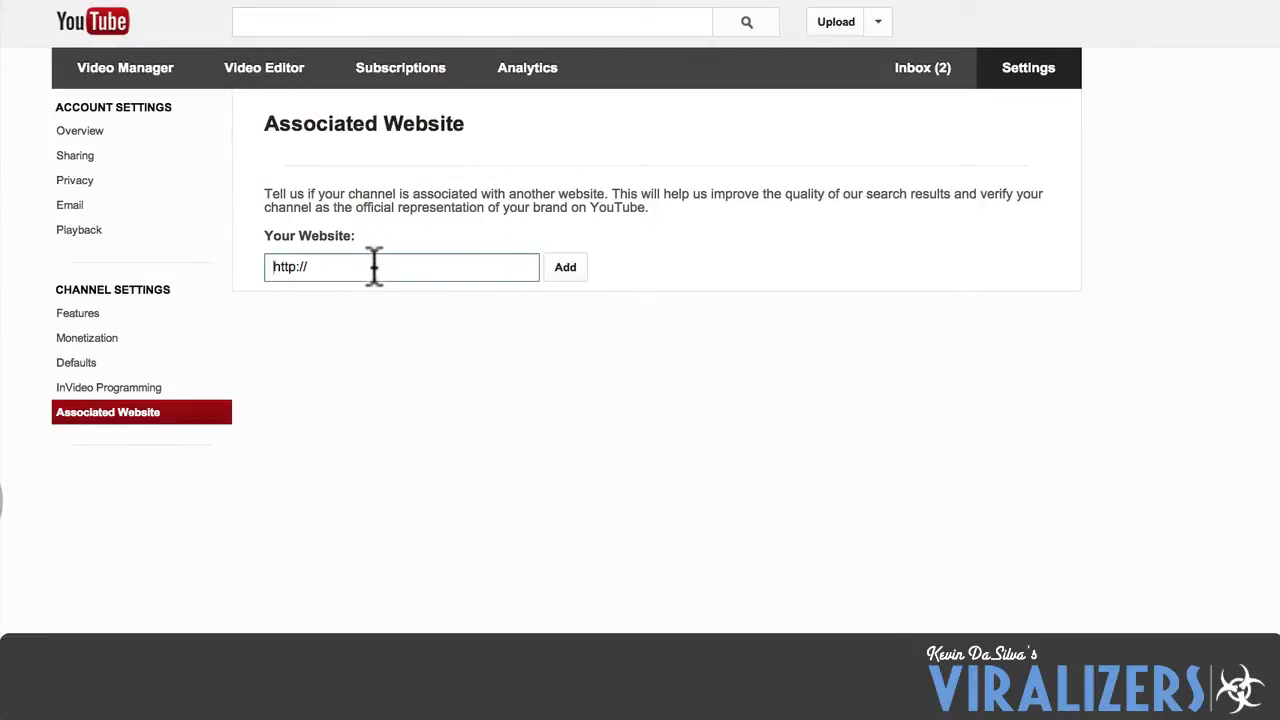
click(373, 265)
click(384, 266)
text(www.kevindasilva.com)
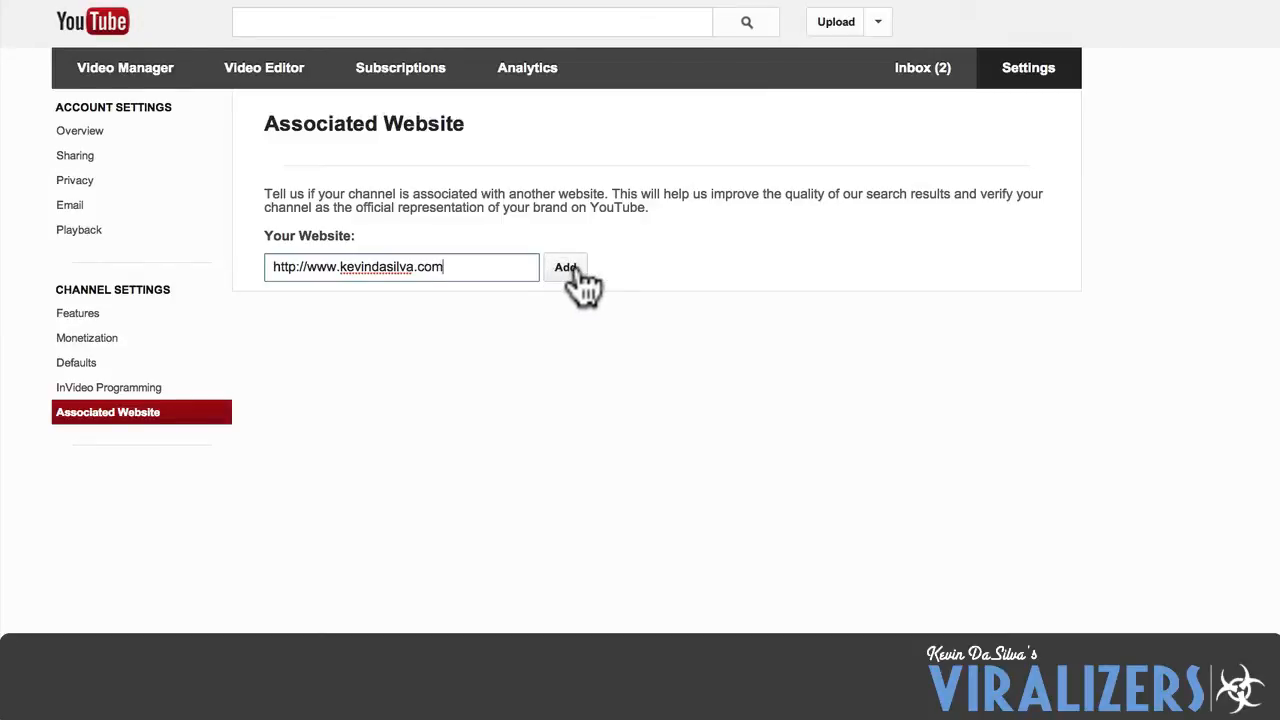
double_click(386, 267)
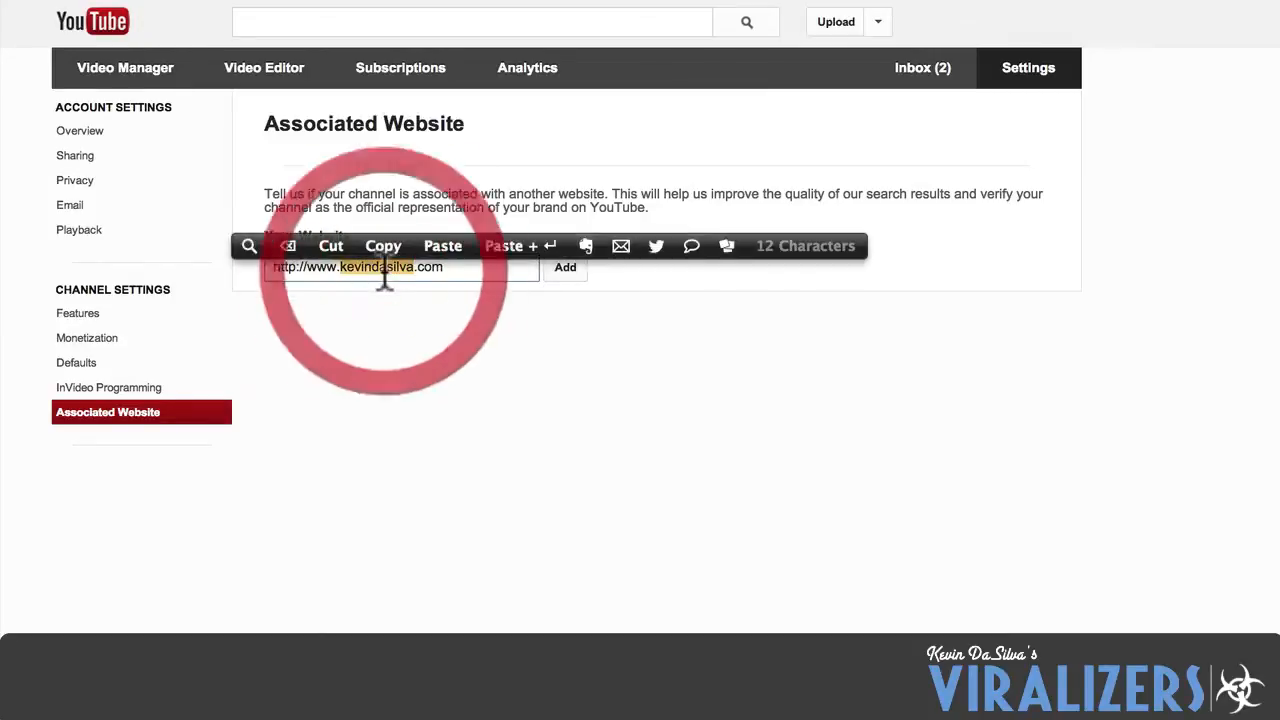
text(testdomain)
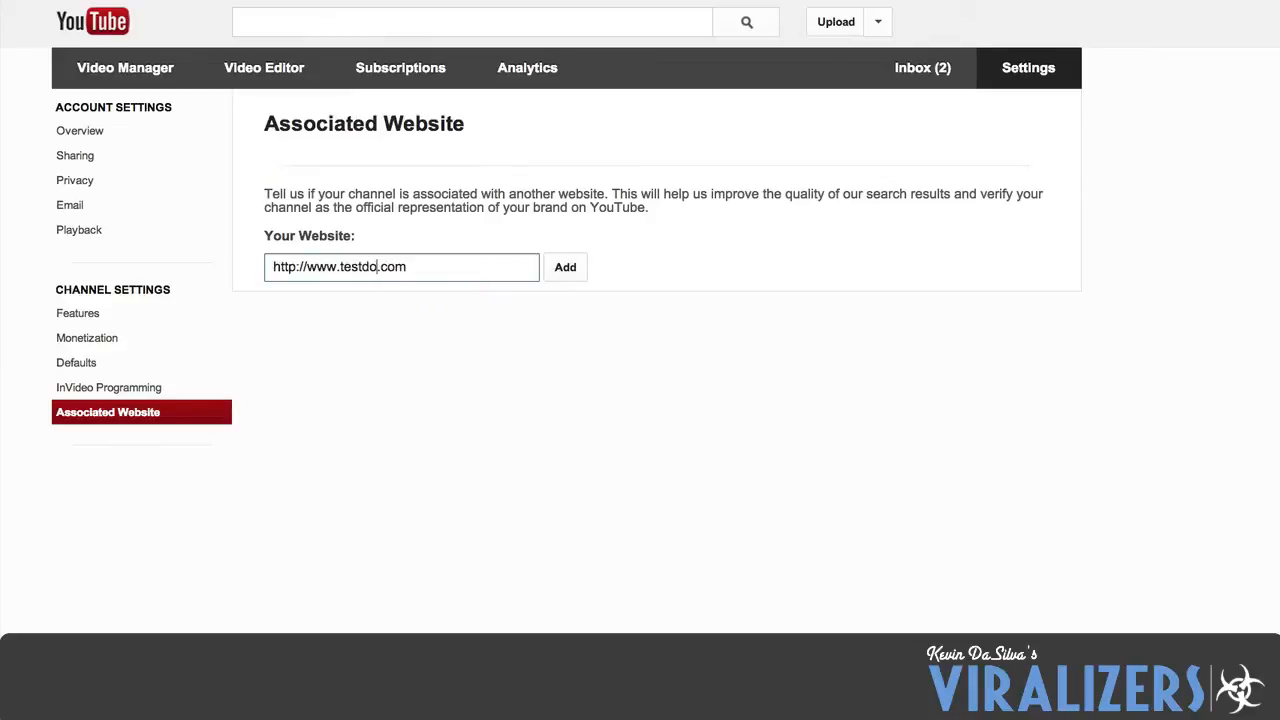
click(566, 269)
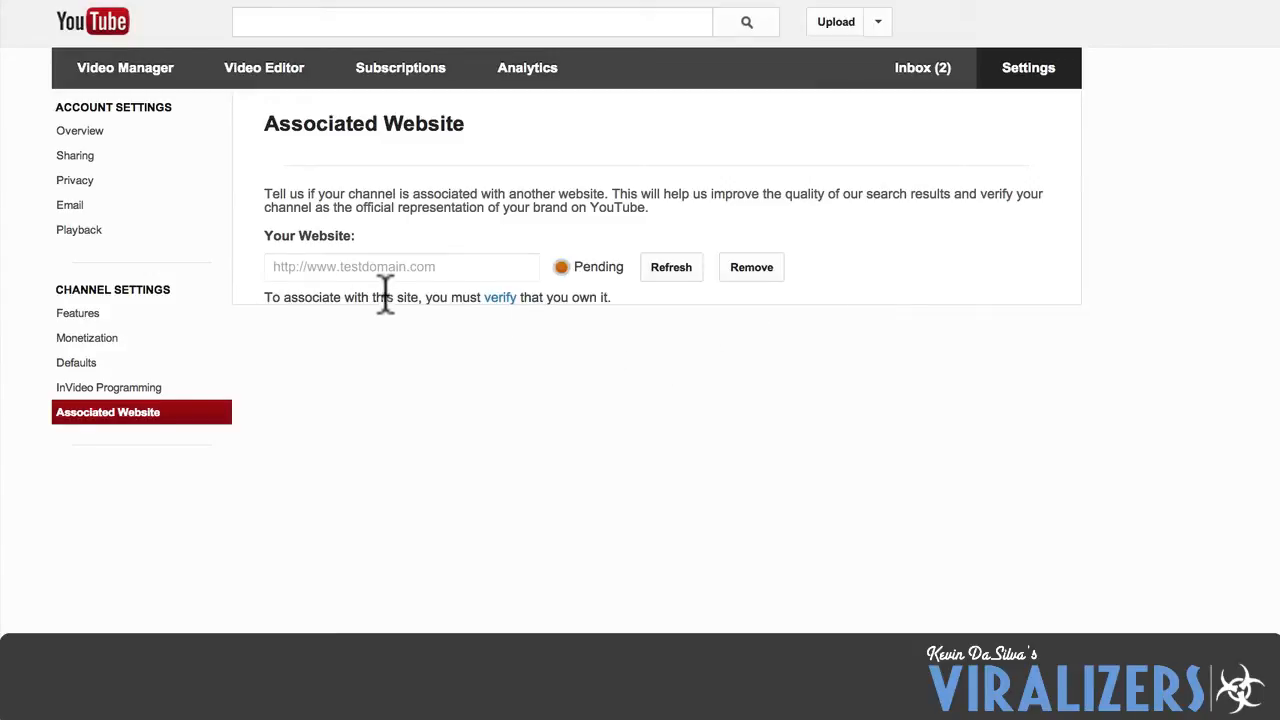
Open the ownership verification for the pending website and examine the HTML verification file's name.
click(494, 298)
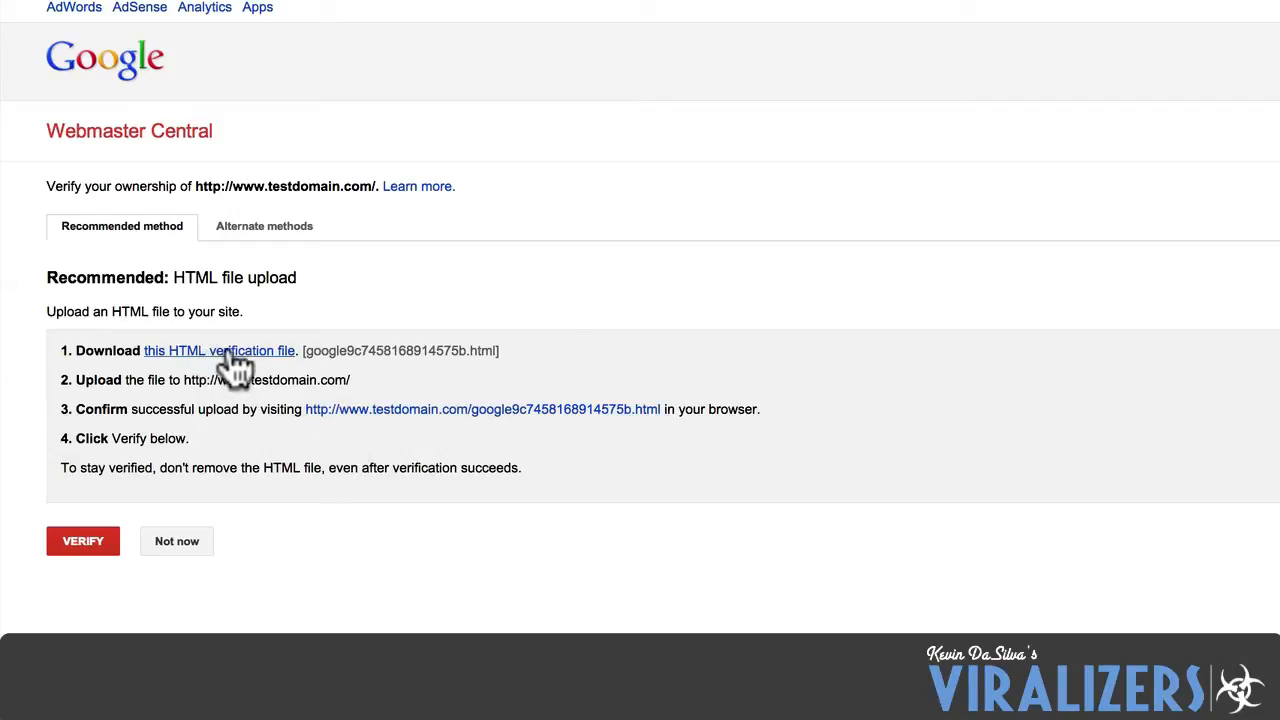
drag(306, 350, 491, 350)
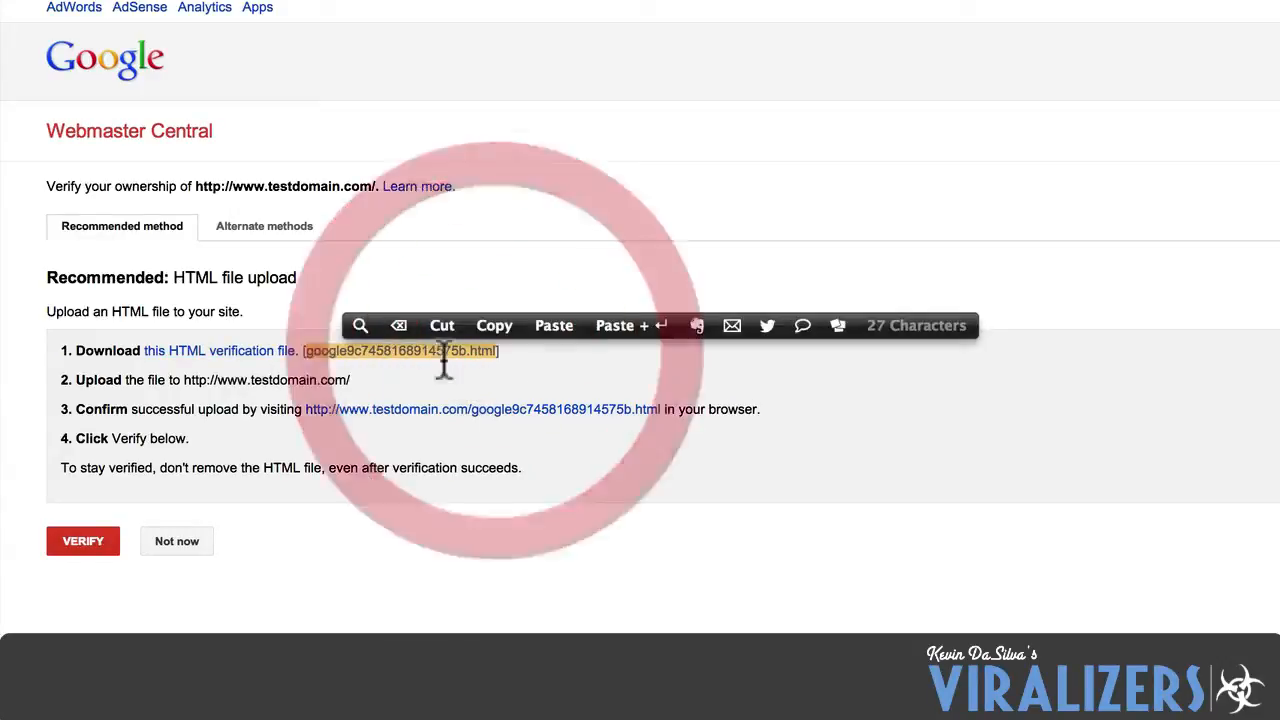
click(466, 374)
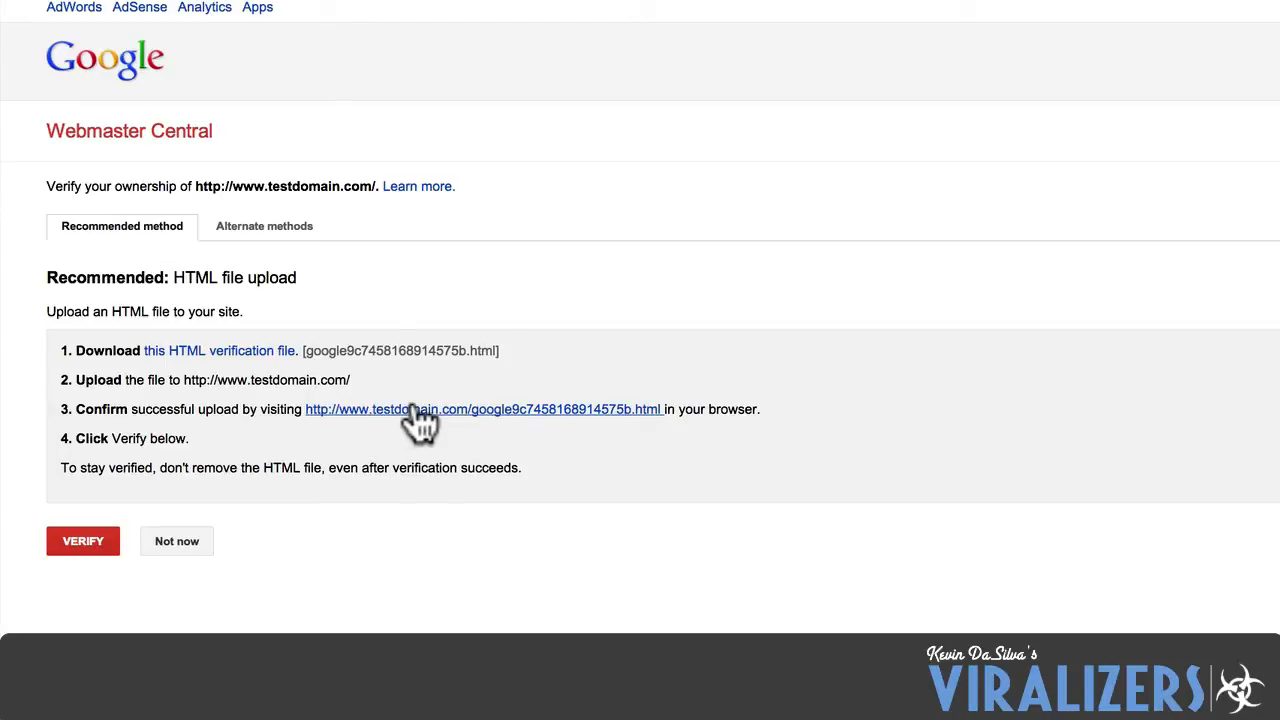
Choose the HTML tag alternate verification method and select its whole meta tag.
click(255, 228)
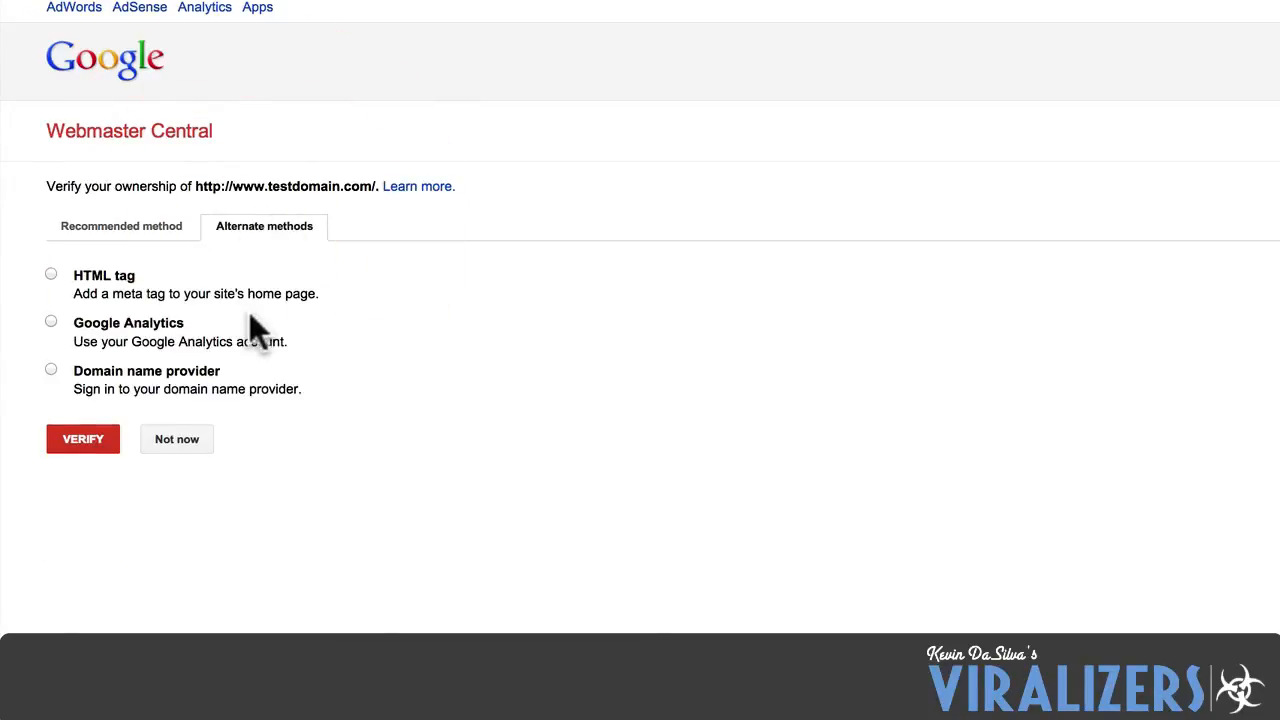
click(51, 274)
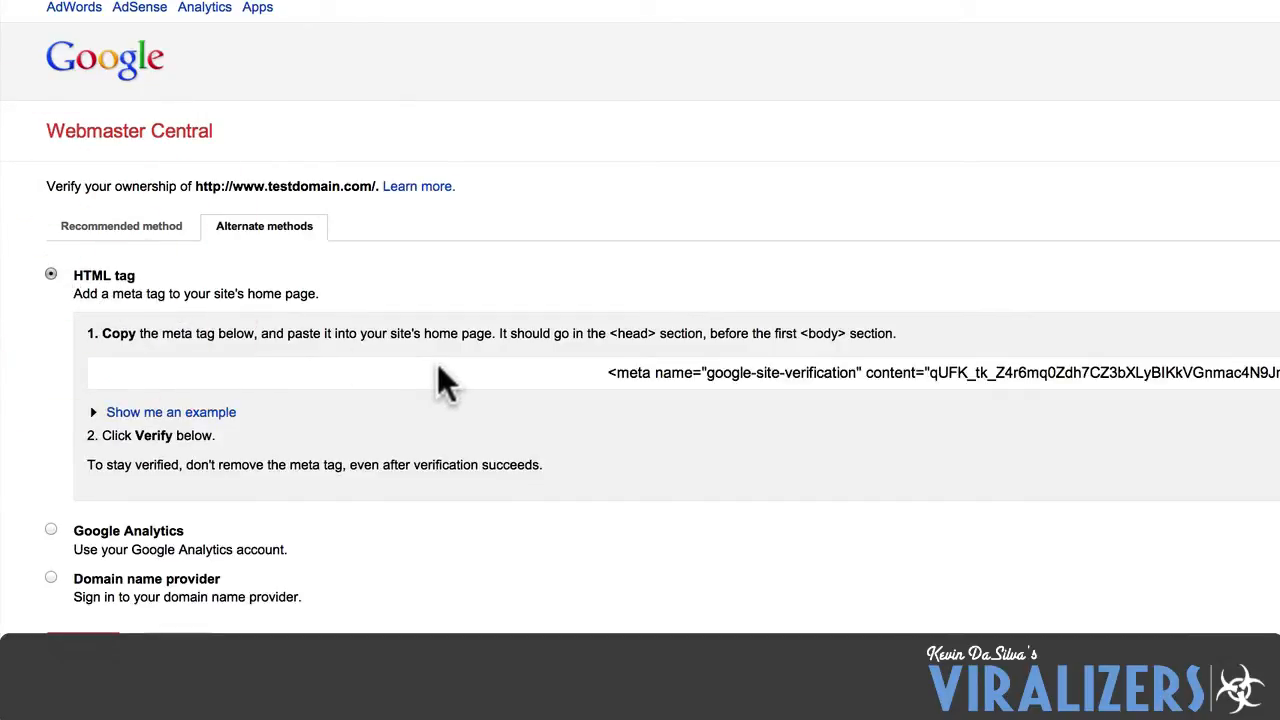
drag(596, 368, 1270, 300)
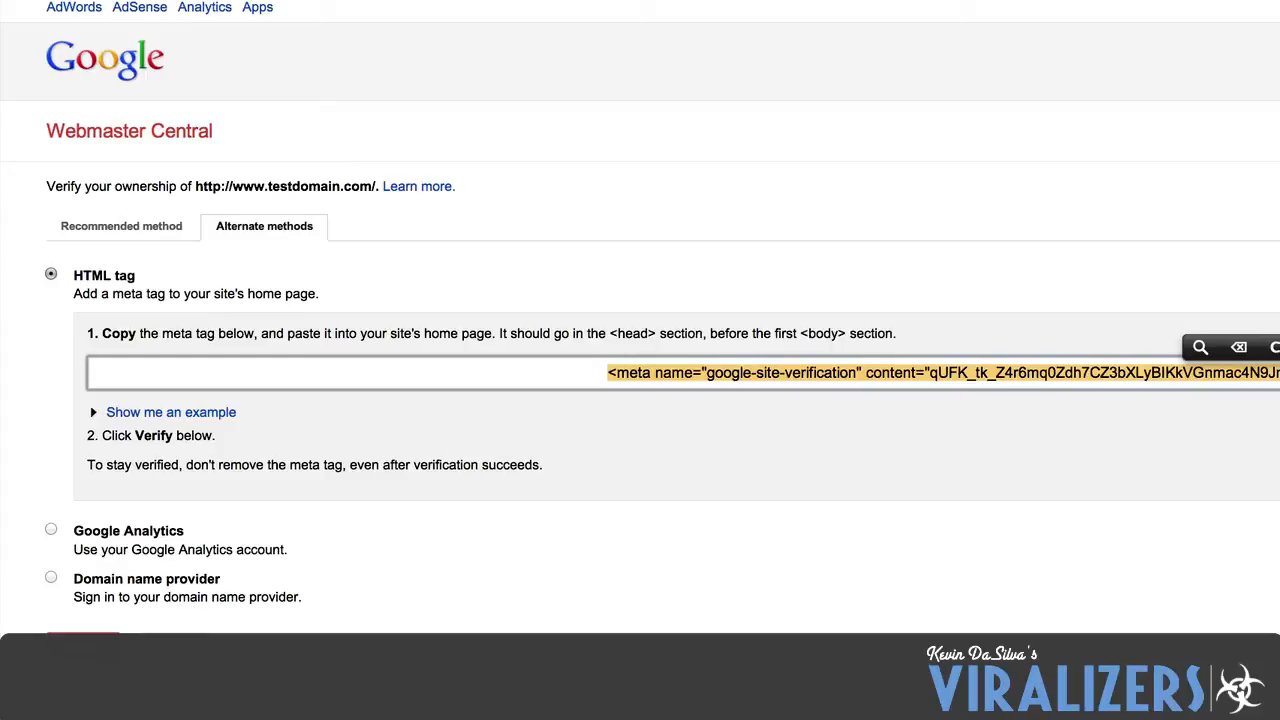
Switch to the WordPress dashboard and open the theme's Header file (header.php) for editing.
click(1128, 0)
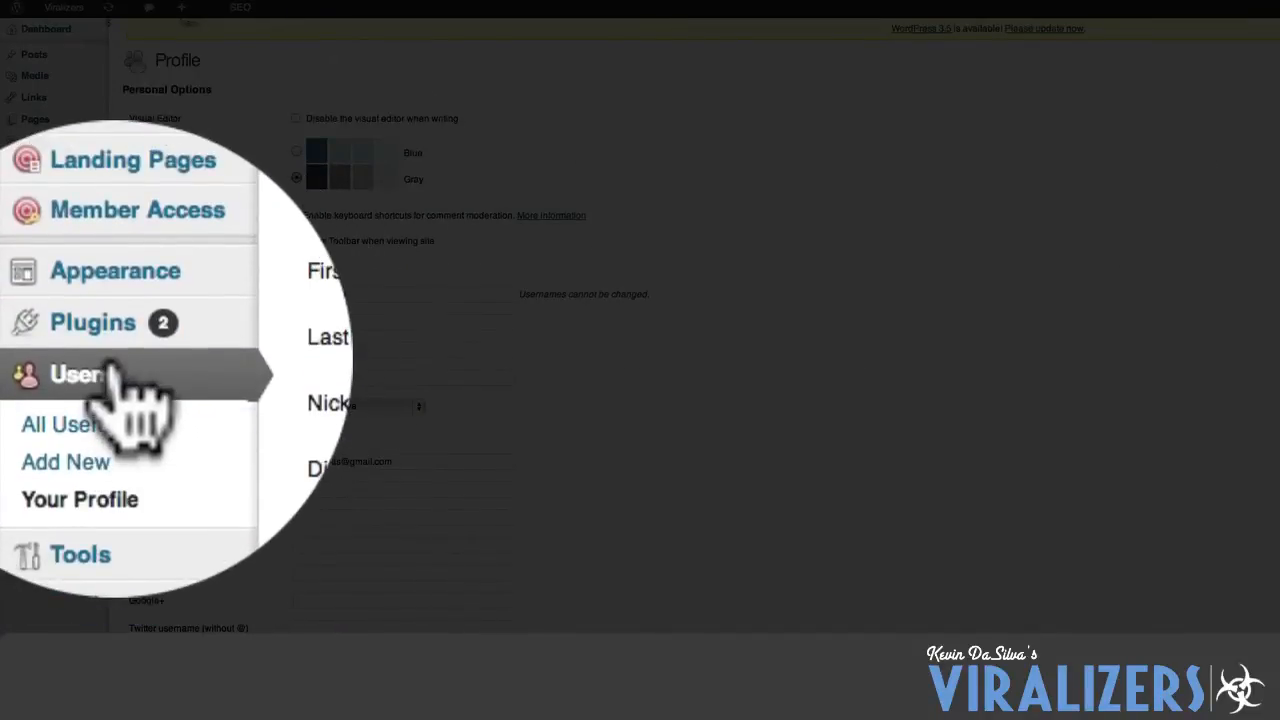
mouse_move(135, 335)
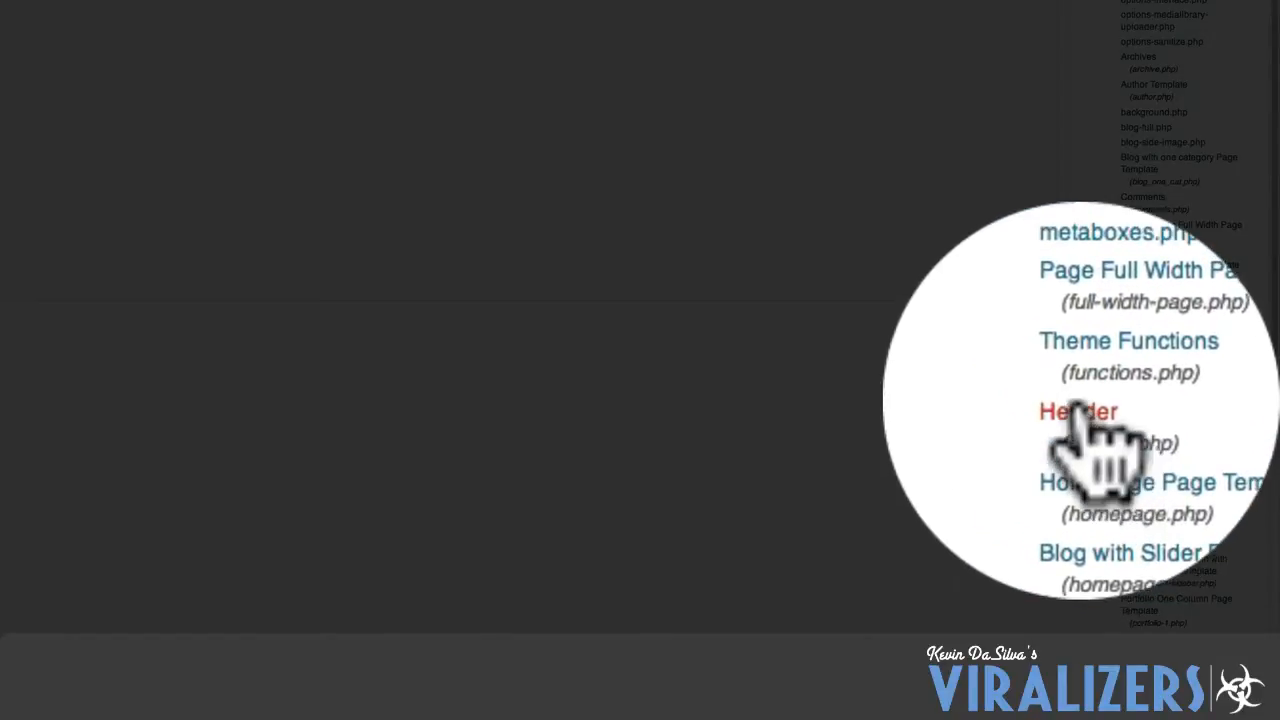
click(1078, 410)
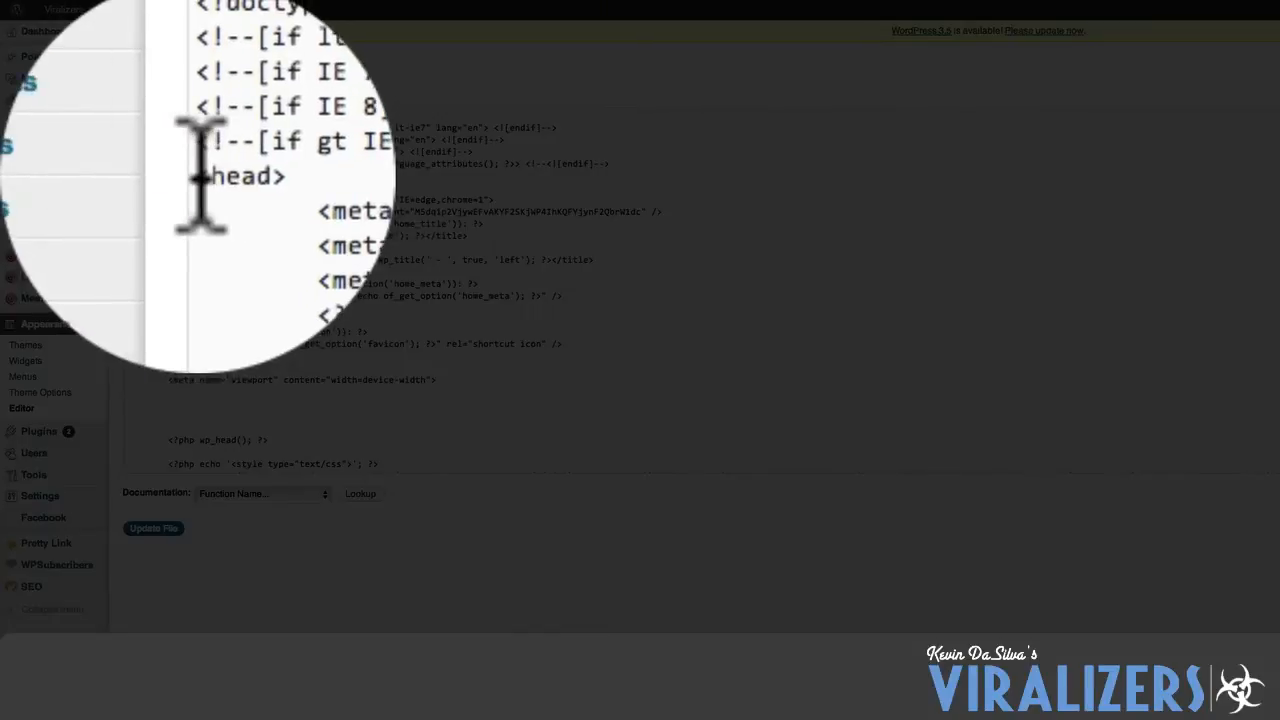
Insert a new line below the opening <head> tag in header.php and paste the google-site-verification meta tag.
double_click(200, 175)
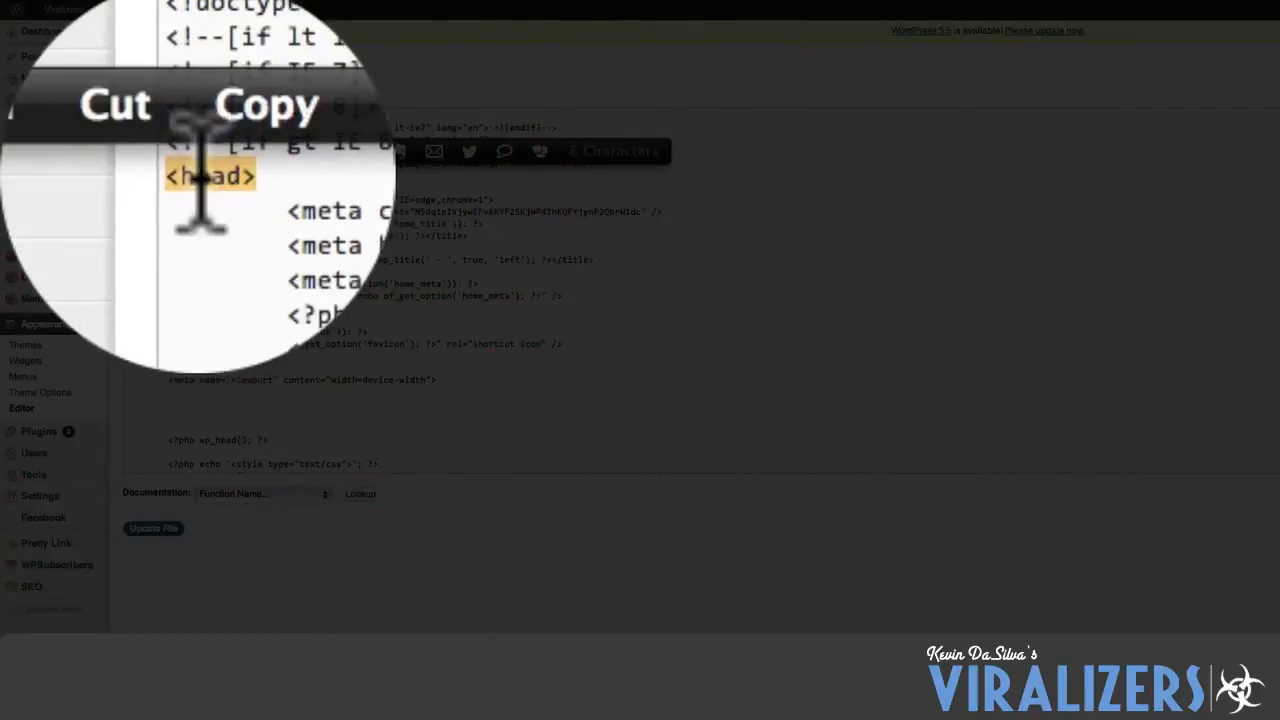
click(228, 176)
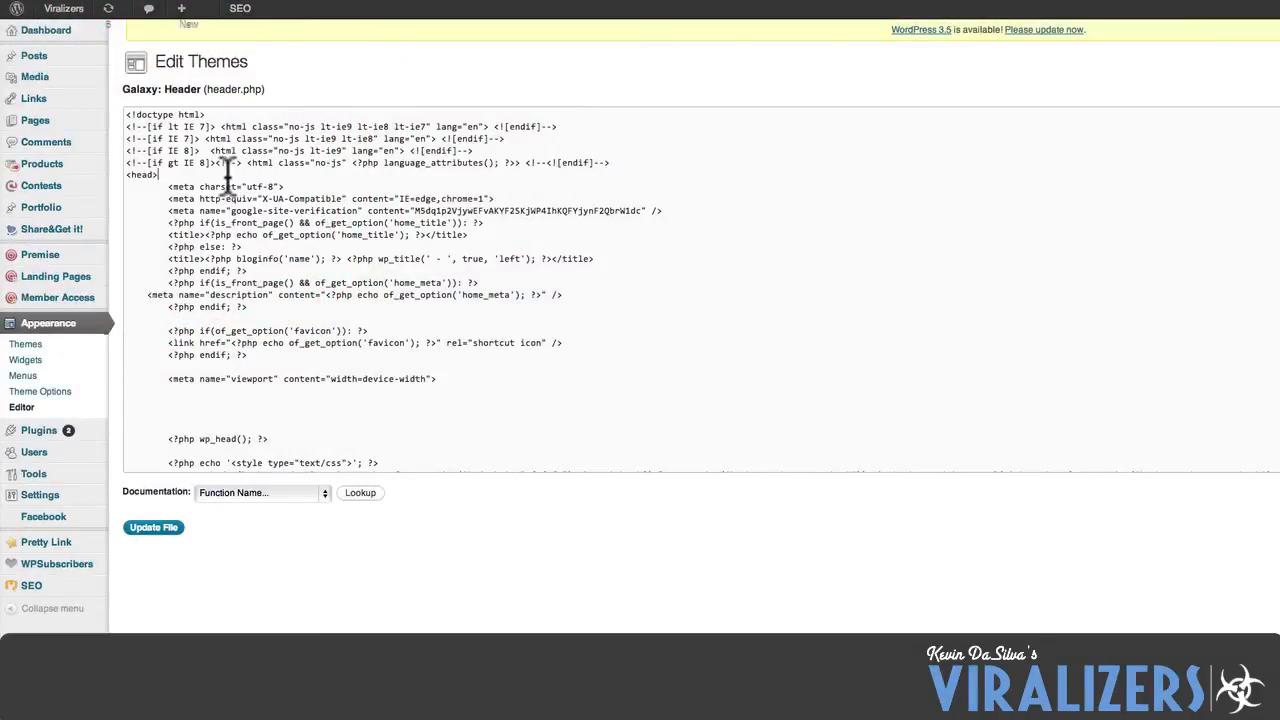
key(Return)
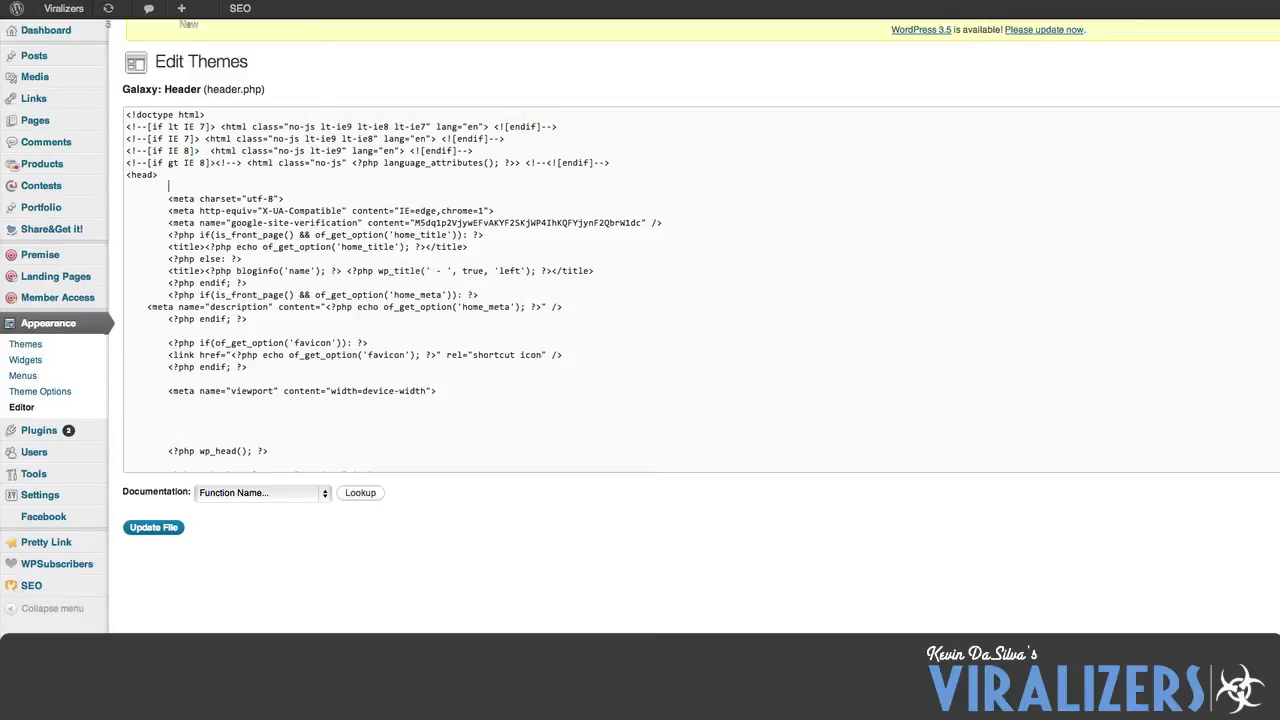
text(http://viralizers.com/part-2-learn-how-to-build-twitter-viralizers-from-kerry-washington/)
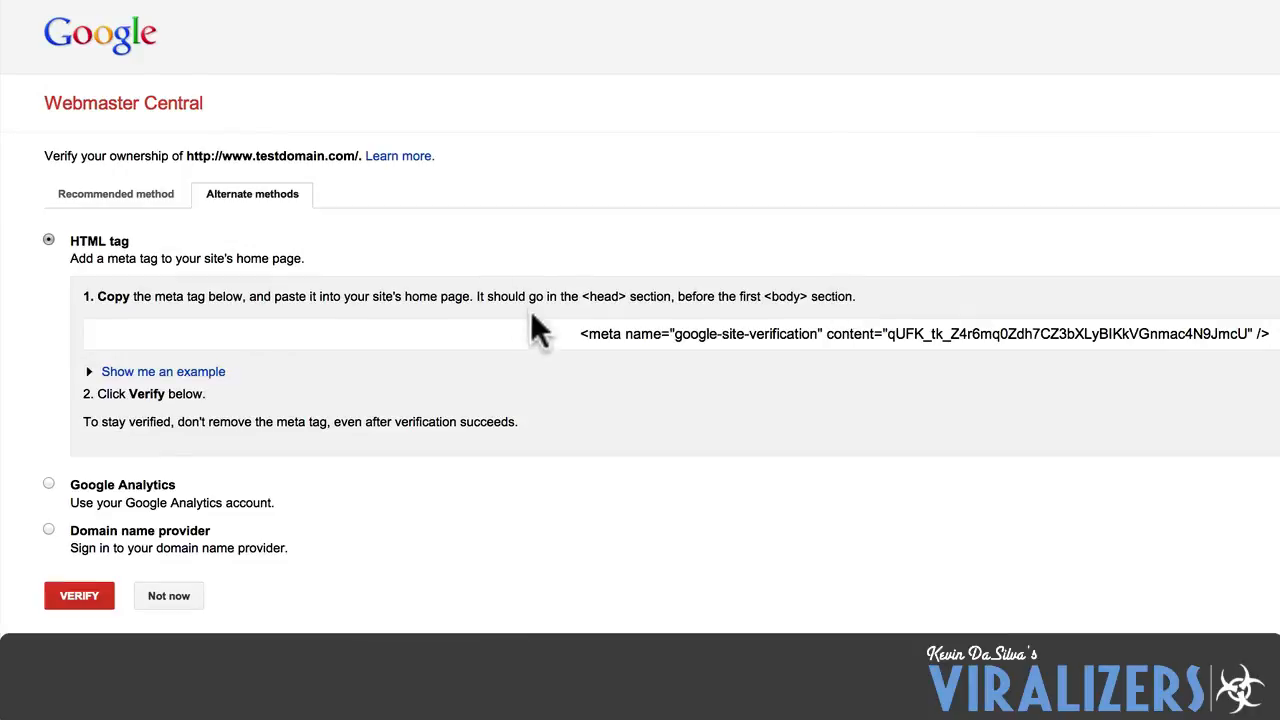
Copy the full google-site-verification meta tag and place it on the empty line directly below <head> in header.php.
drag(580, 333, 1270, 333)
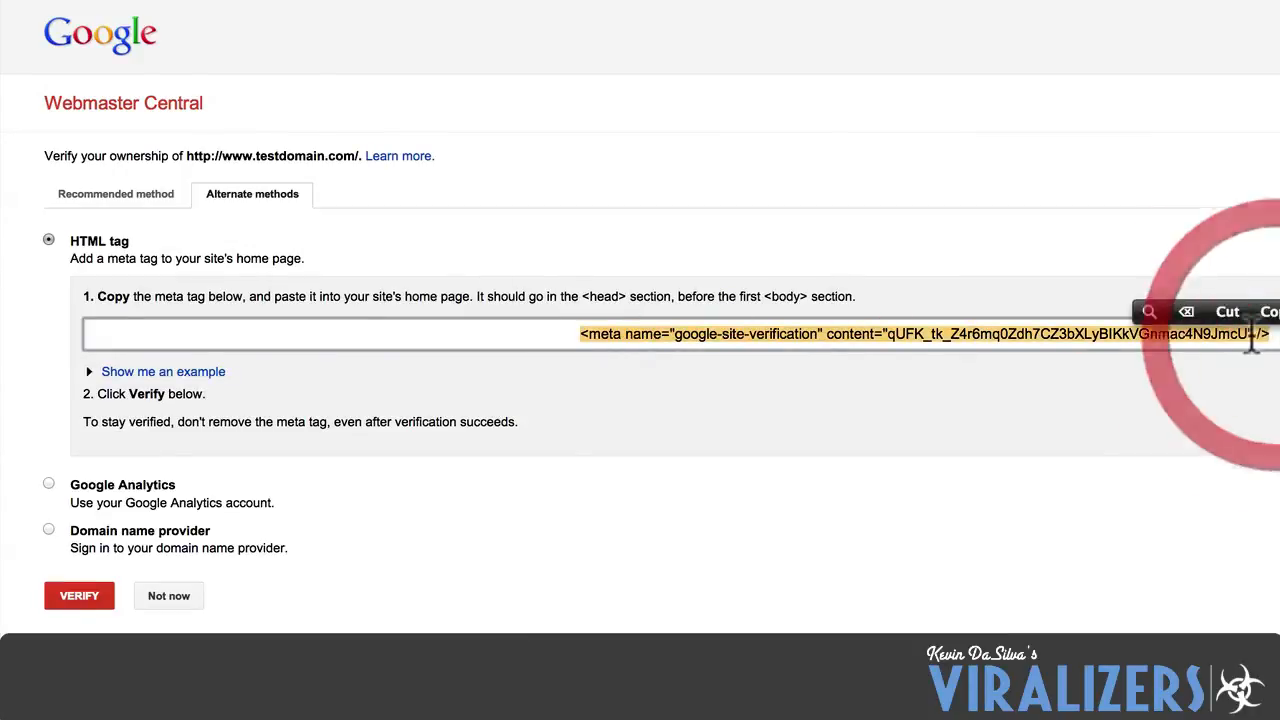
click(1268, 312)
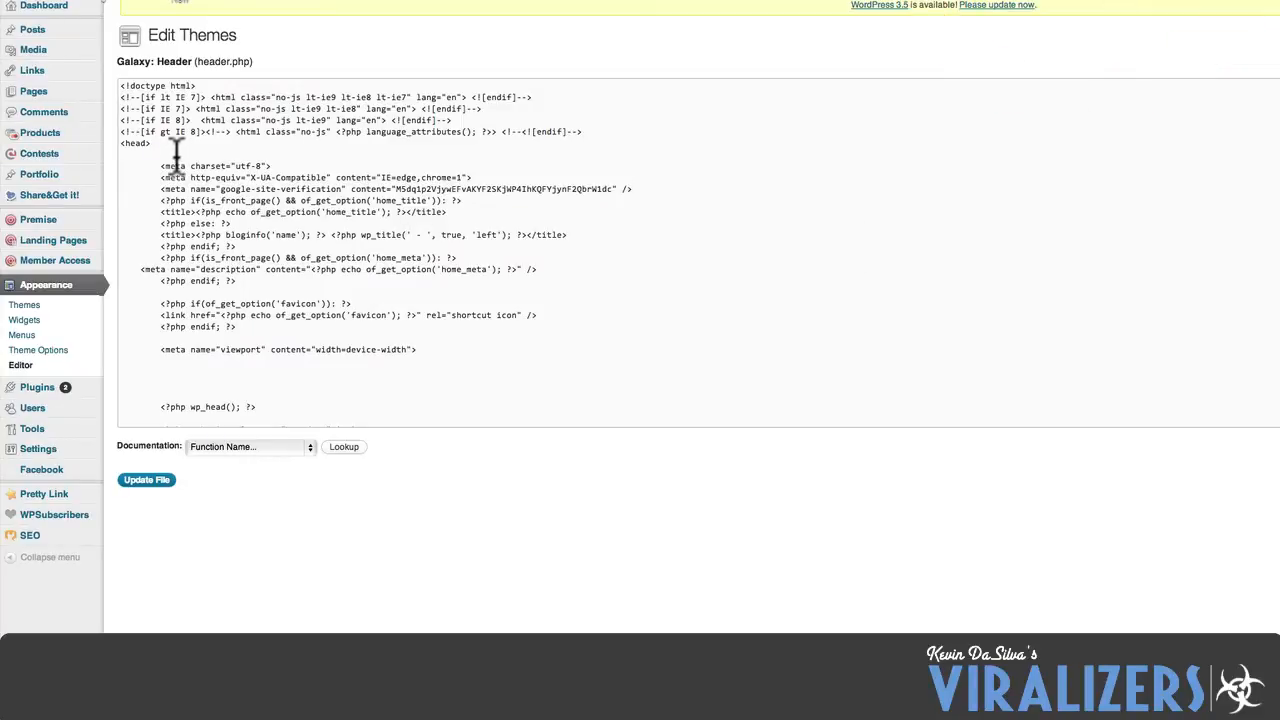
click(176, 152)
click(162, 131)
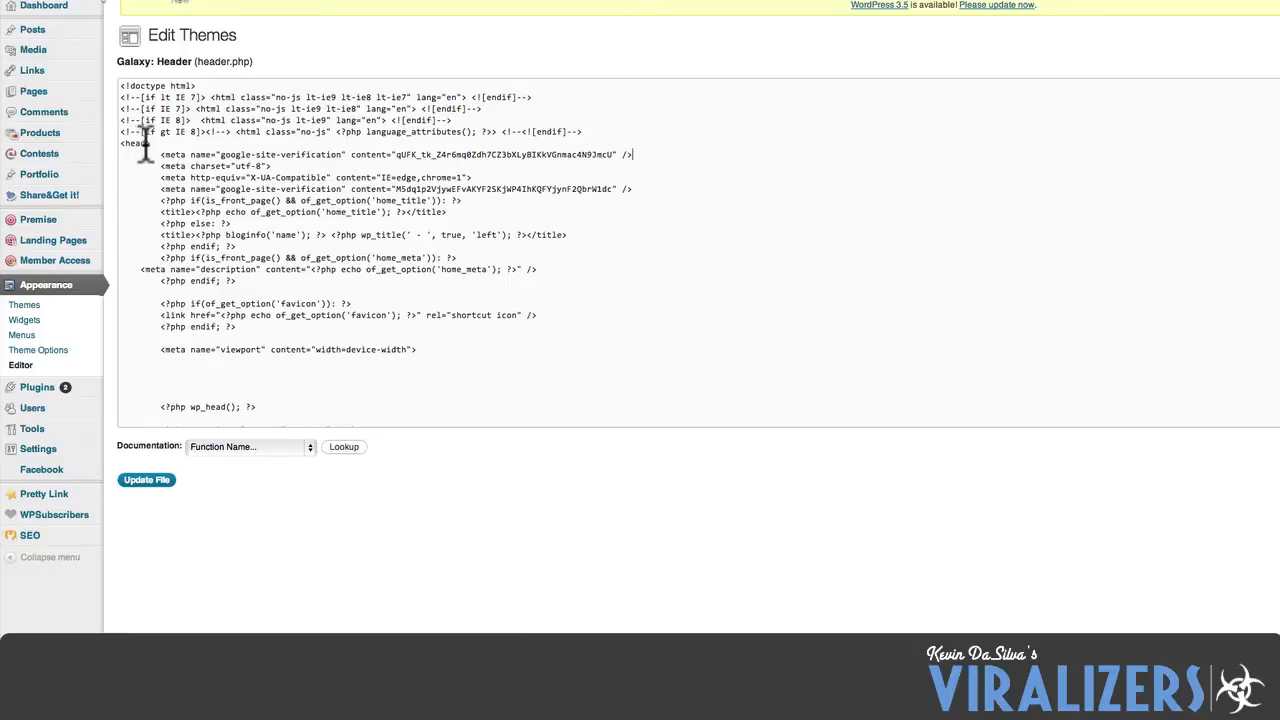
Examine where the head section starts and ends in header.php by locating the <head> and </head> tags around the meta tag.
drag(120, 143, 155, 143)
click(214, 200)
scroll(214, 196, down, 1)
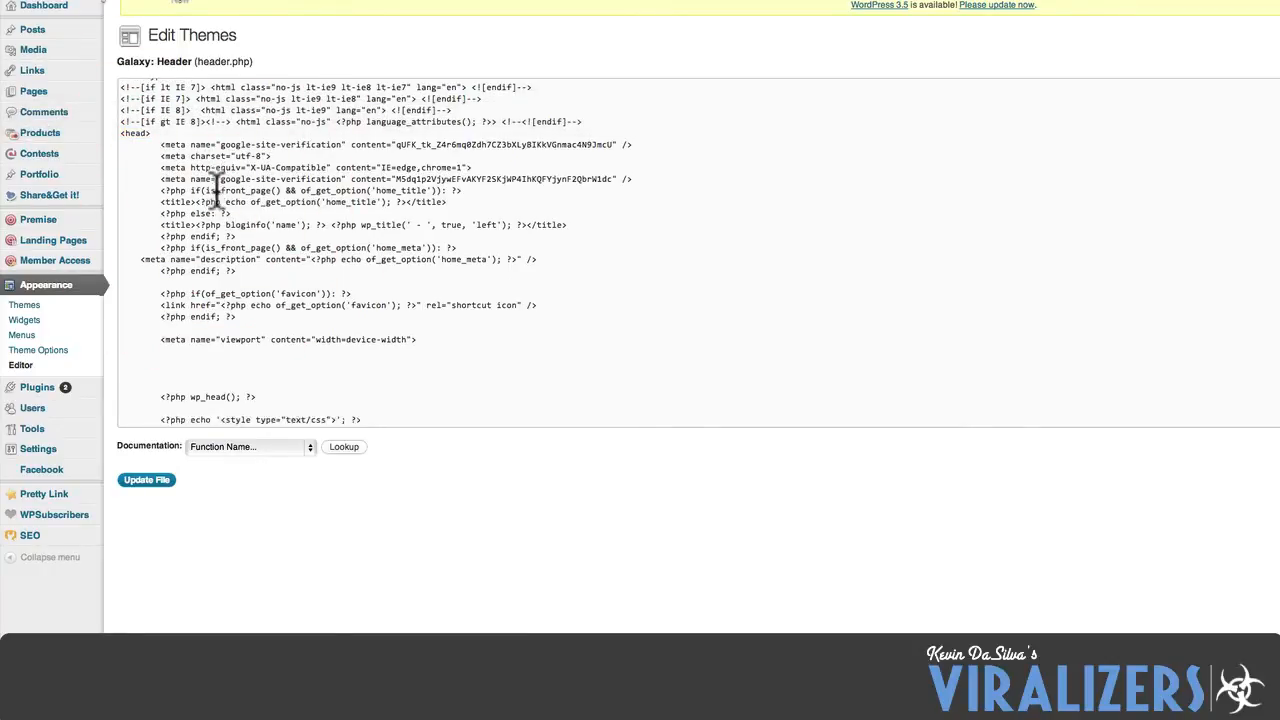
scroll(216, 196, down, 15)
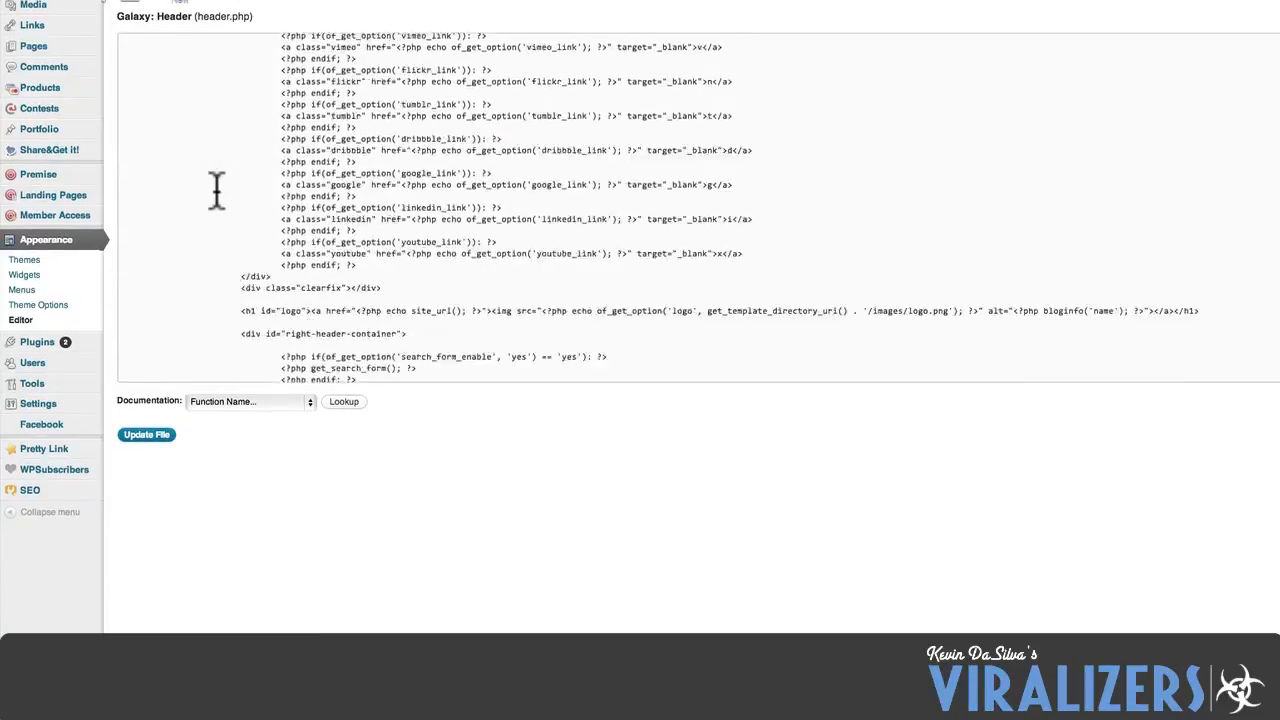
scroll(216, 190, up, 5)
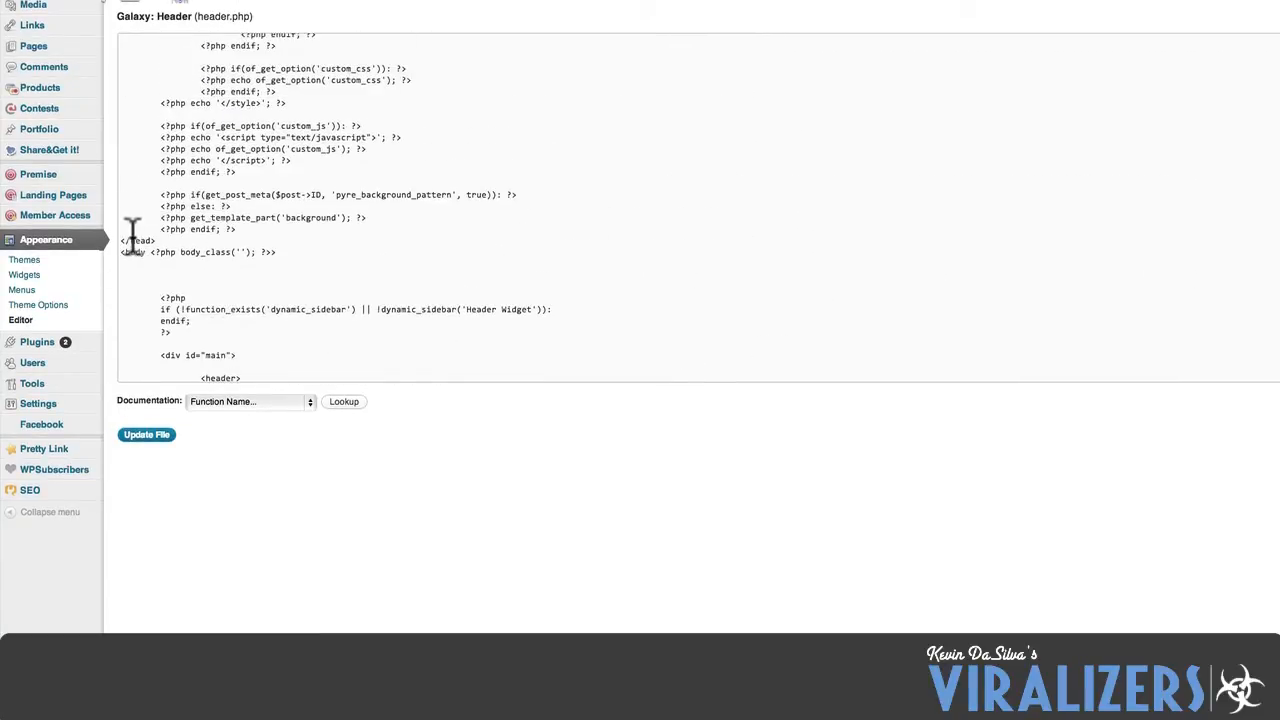
drag(122, 240, 154, 242)
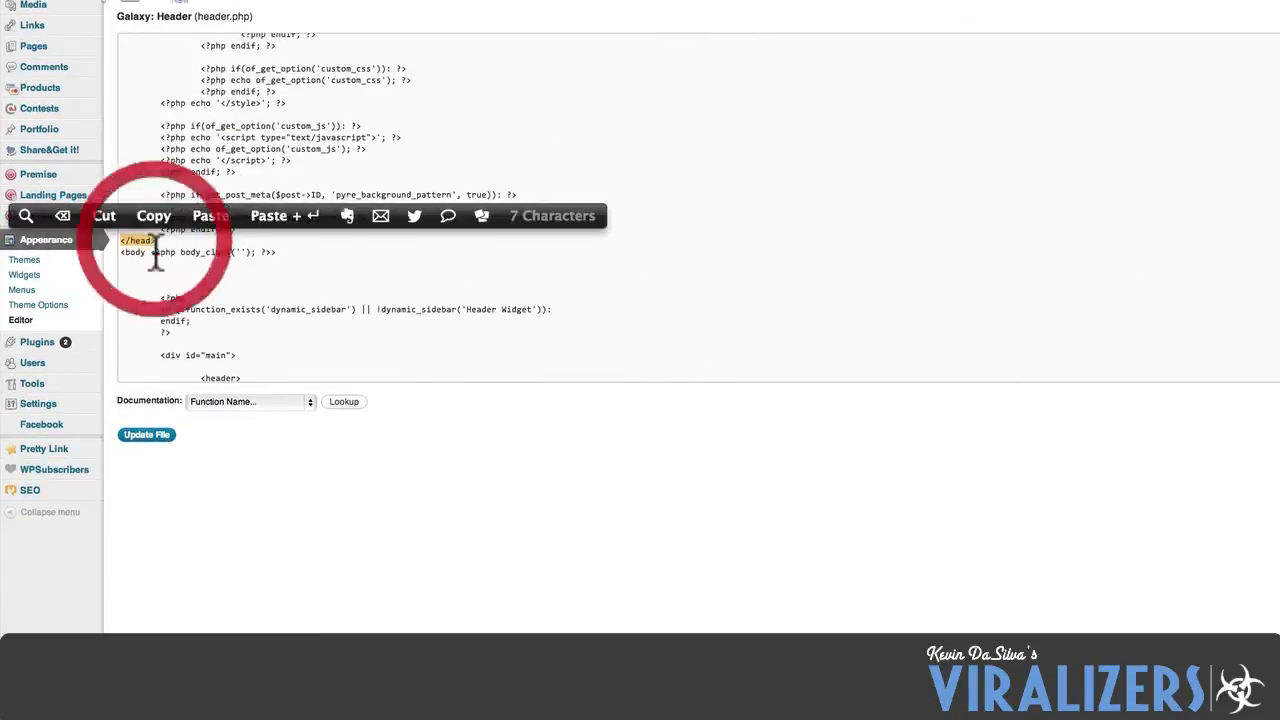
click(153, 243)
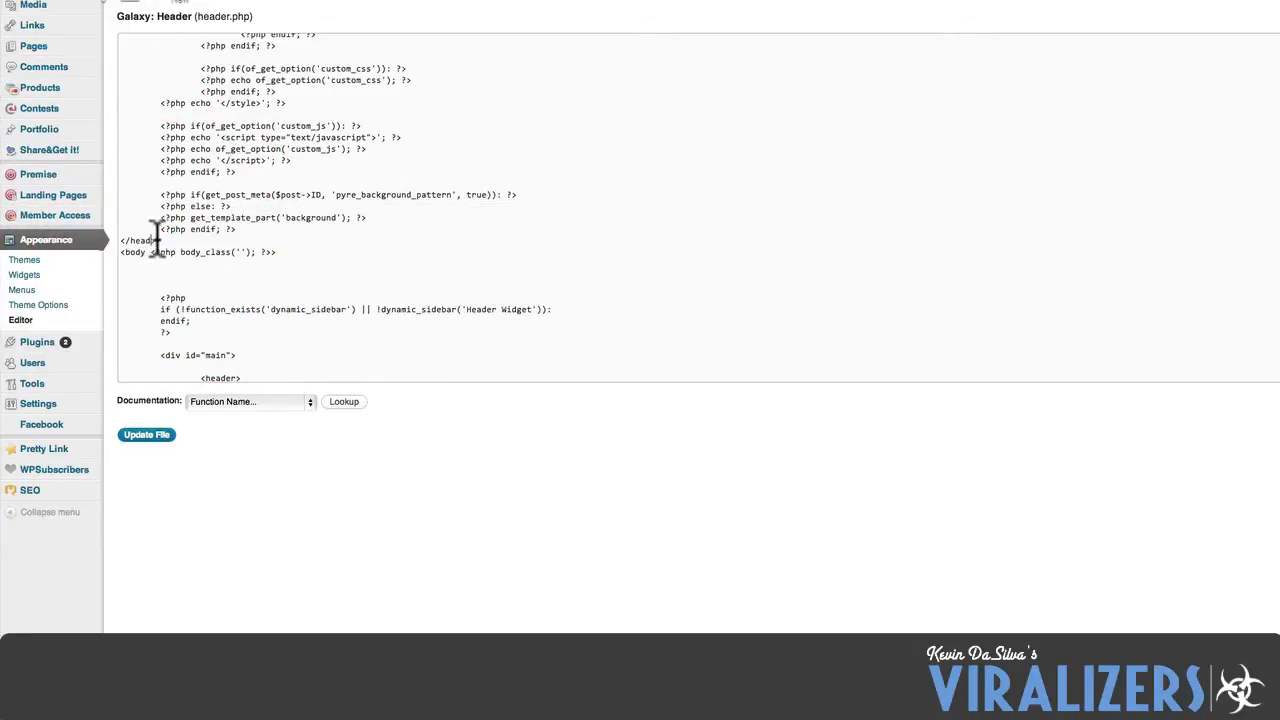
scroll(157, 242, up, 10)
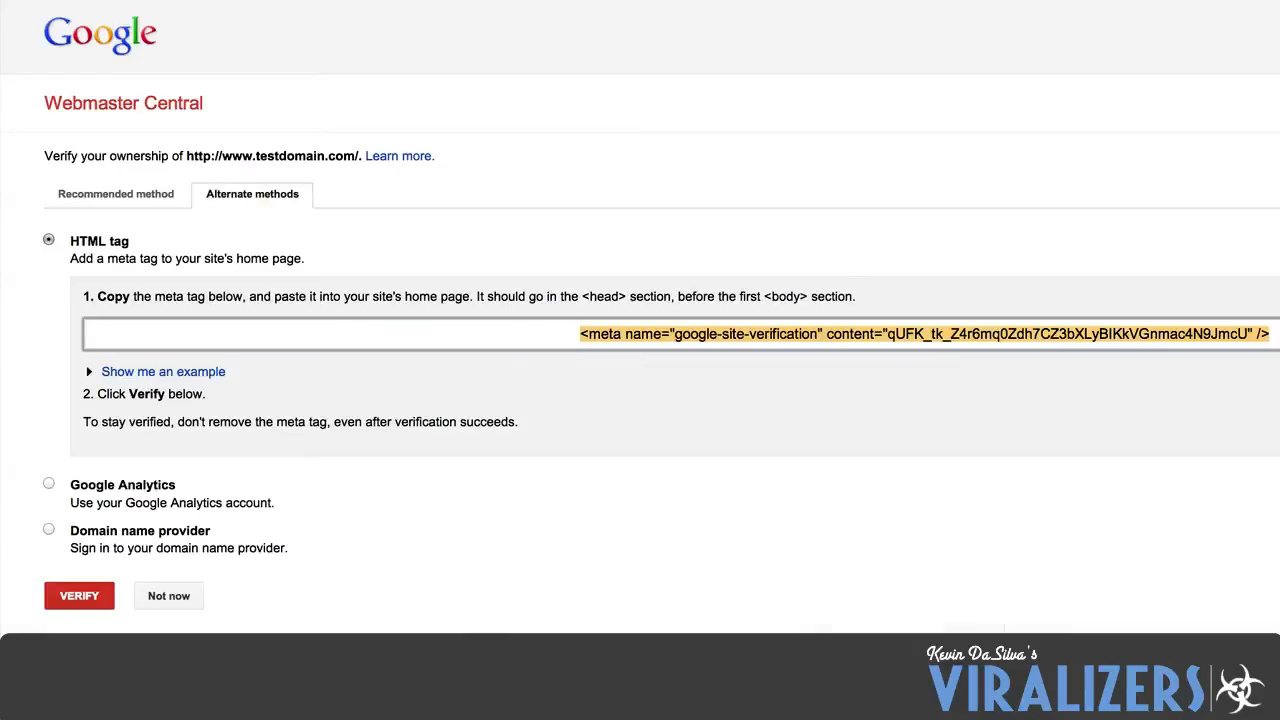
Switch to YouTube and open the Associated Website page in the account's channel settings.
click(474, 1)
text(youtube)
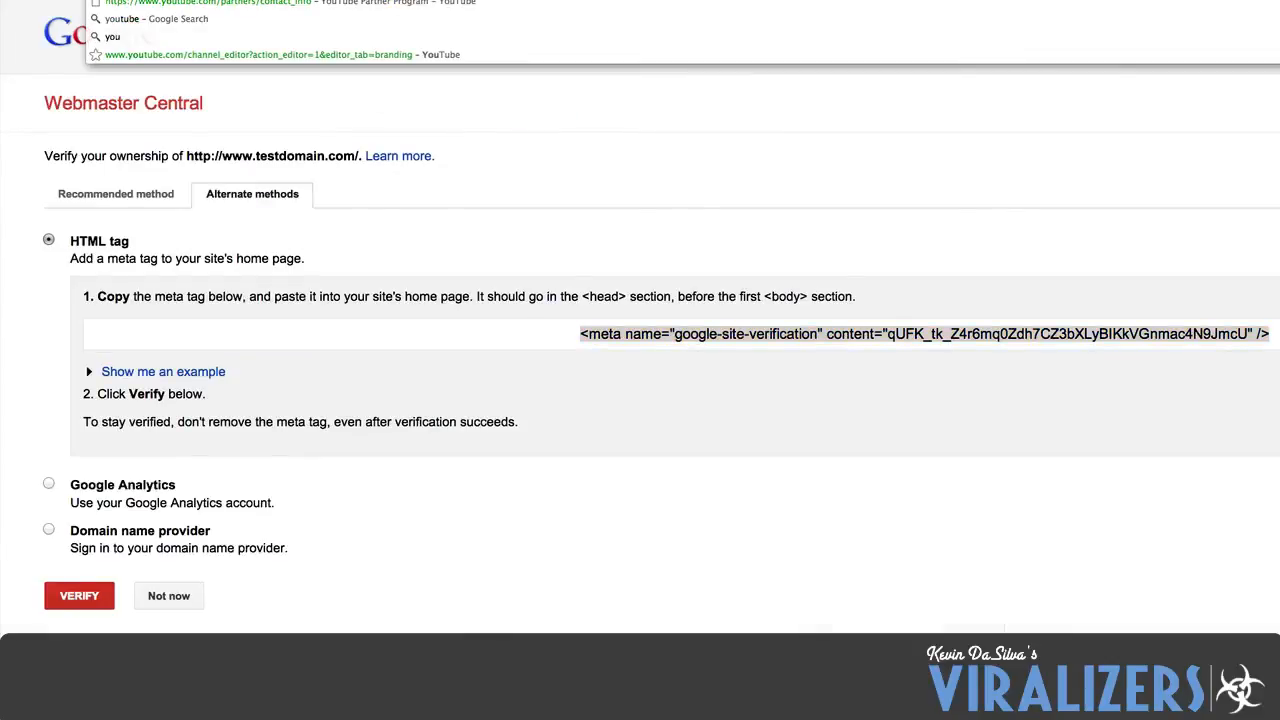
key(Return)
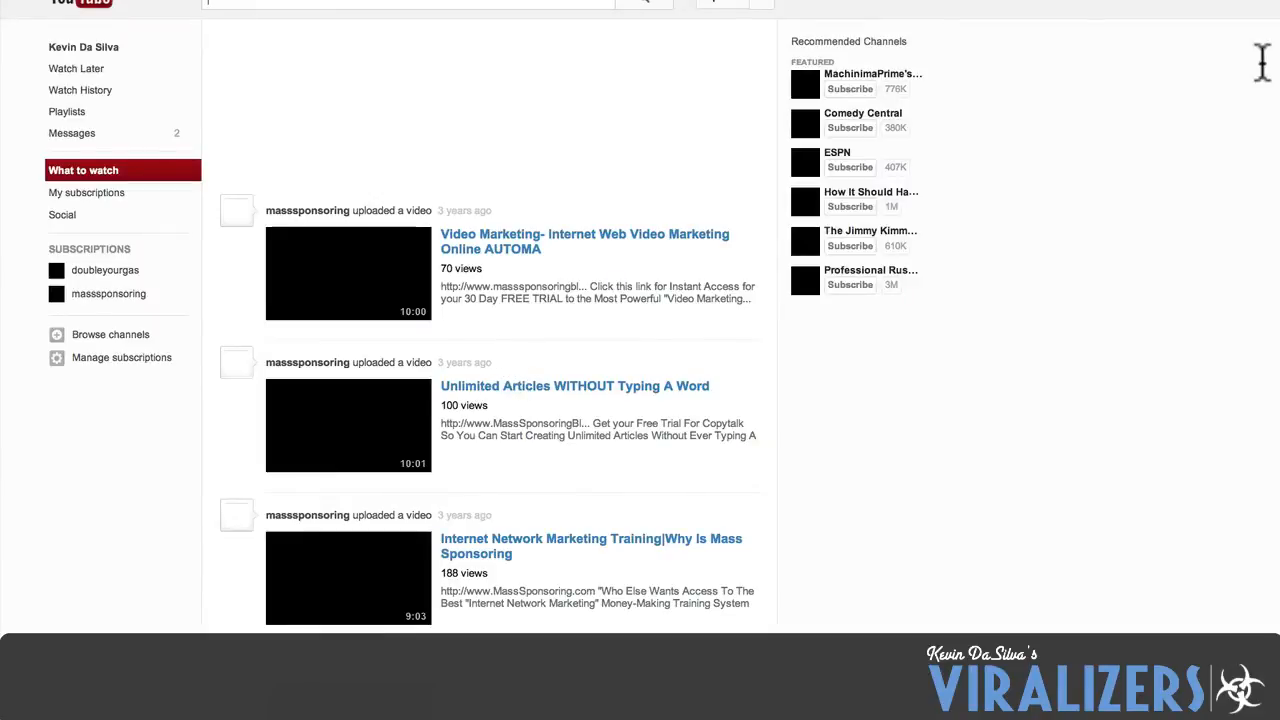
click(1122, 29)
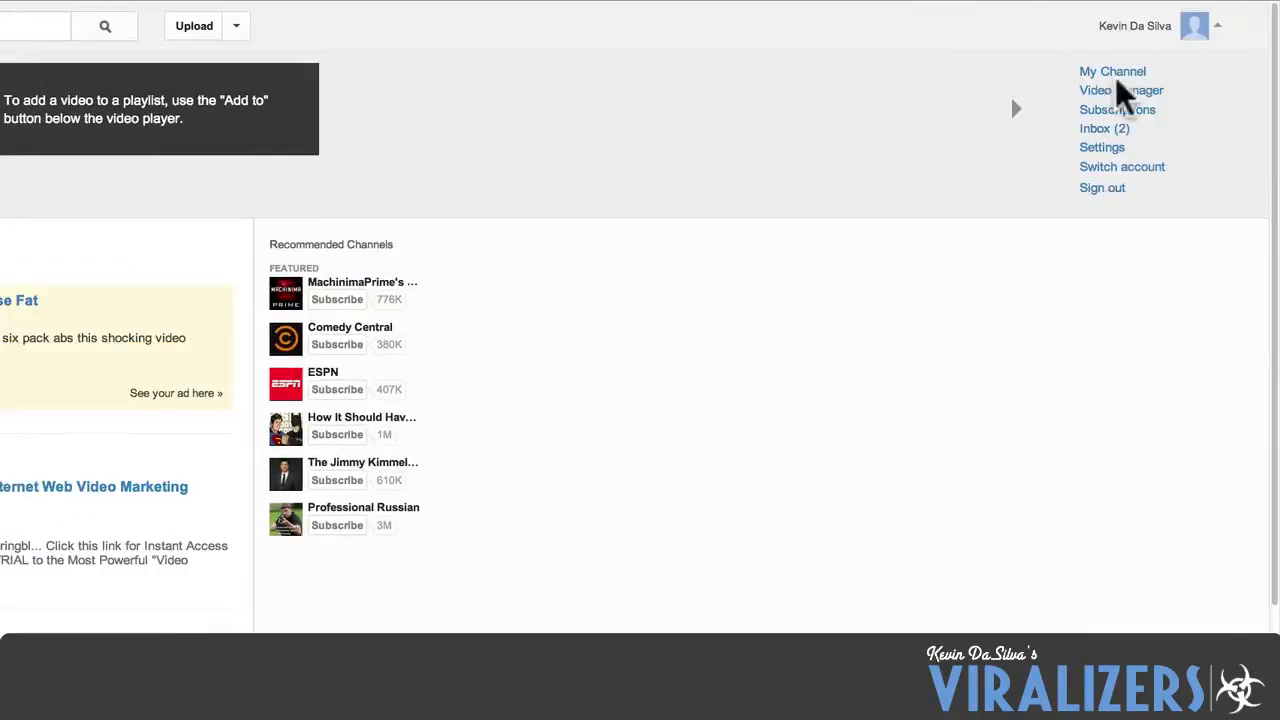
click(1101, 148)
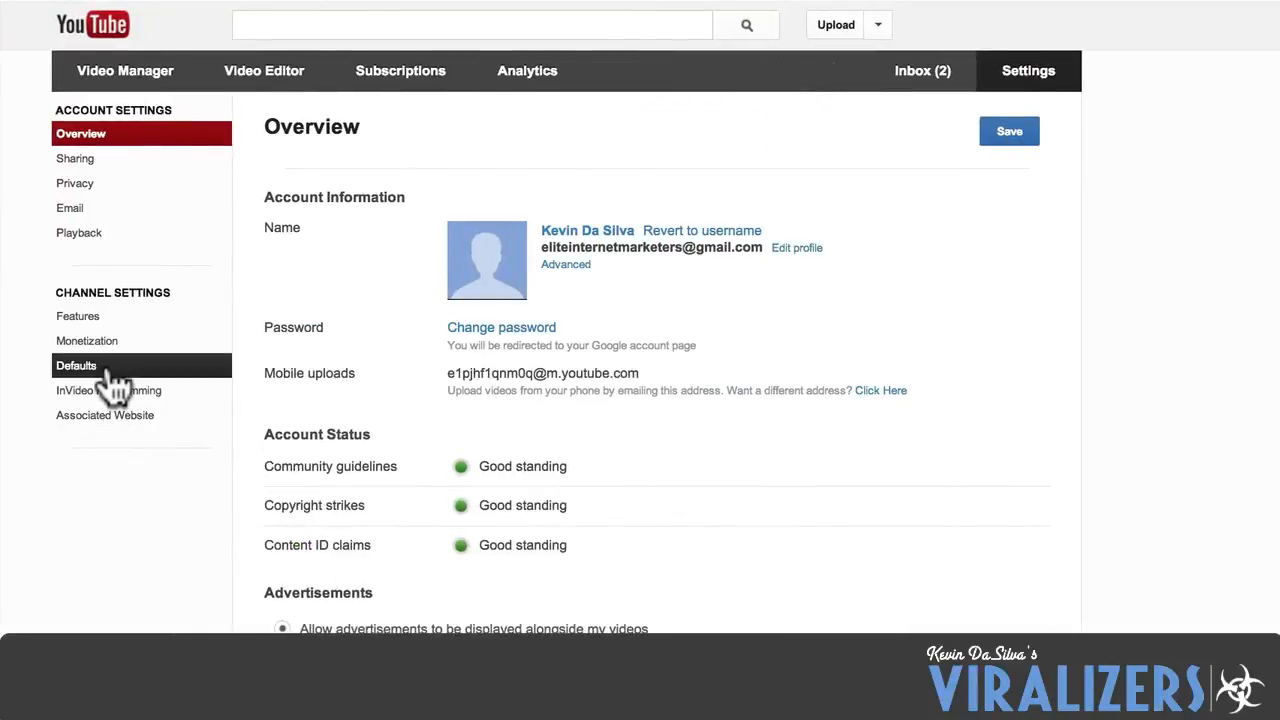
click(112, 424)
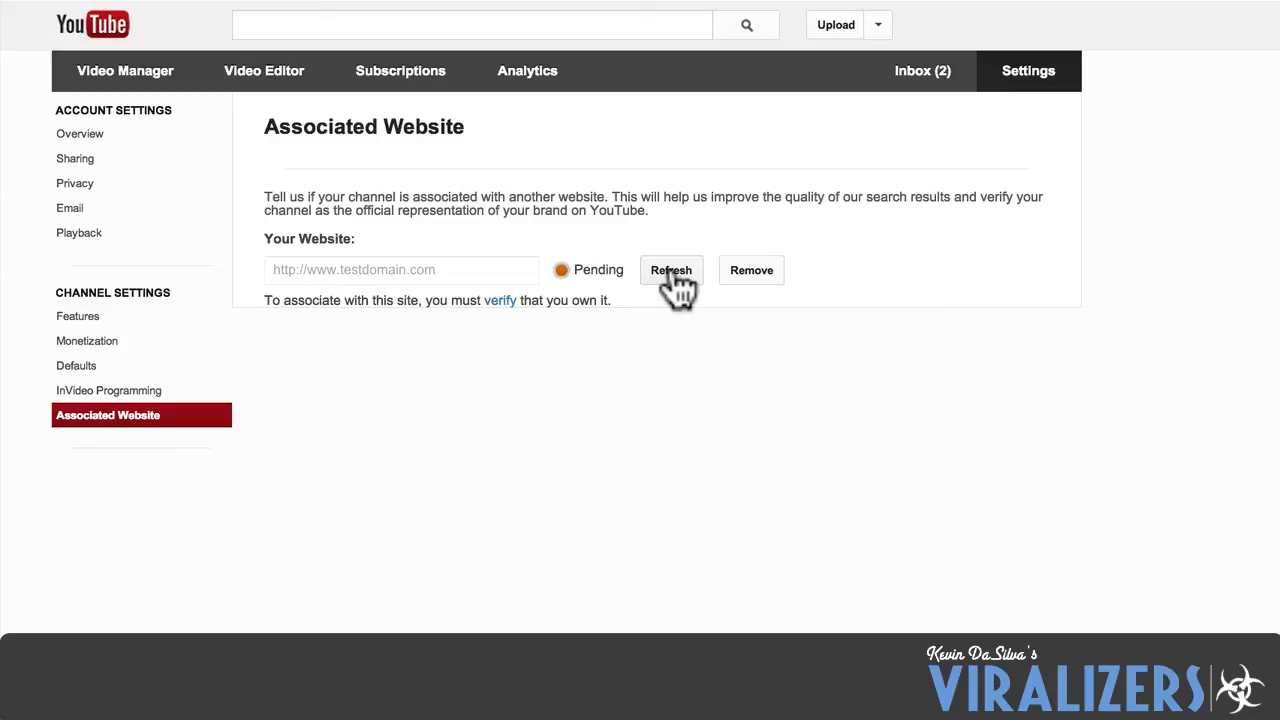
Refresh the pending associated website's verification status and open the channel's Features page.
click(672, 276)
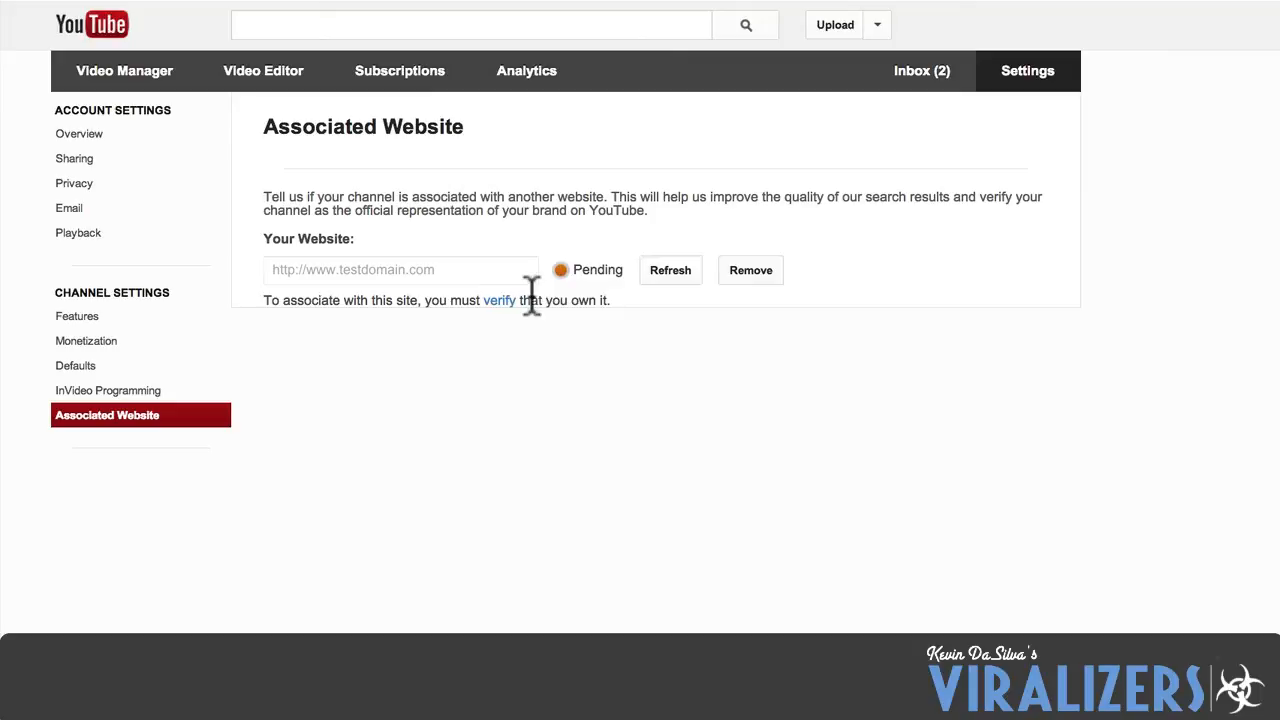
click(178, 342)
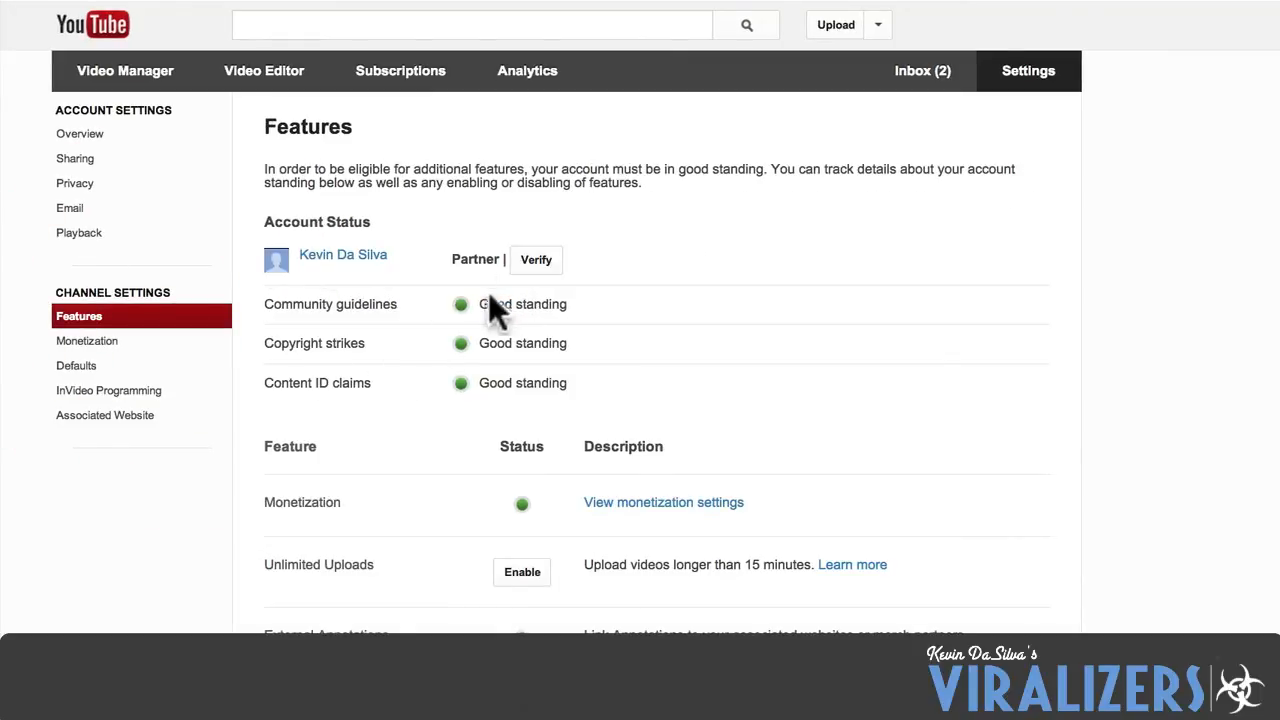